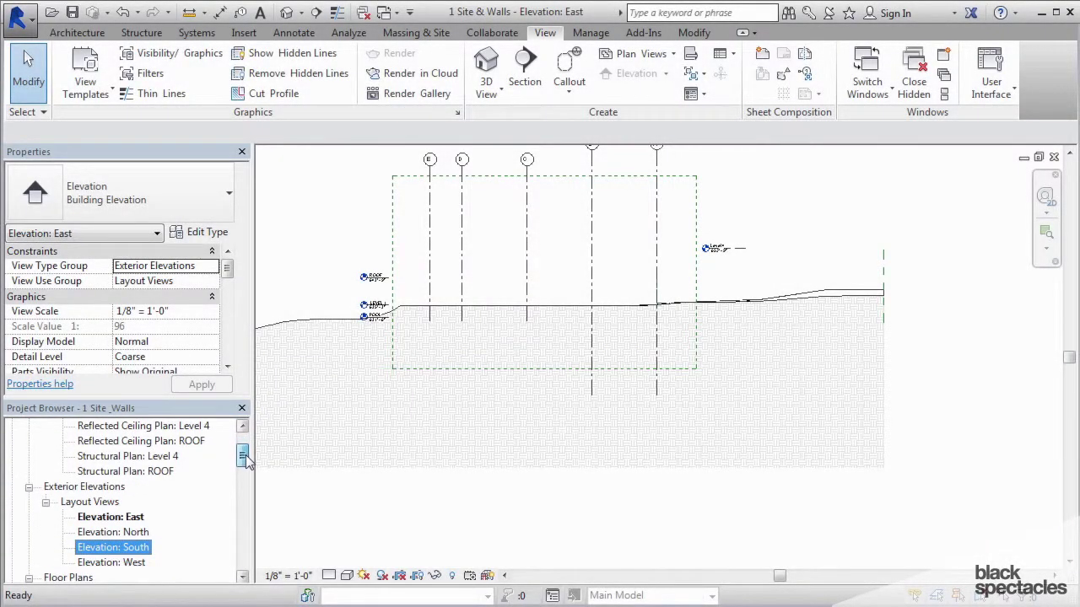
Delete the Level 4 level and its views from the East elevation
{"action": "scroll", "coordinate": [245, 460], "scroll_direction": "up", "scroll_amount": 4}
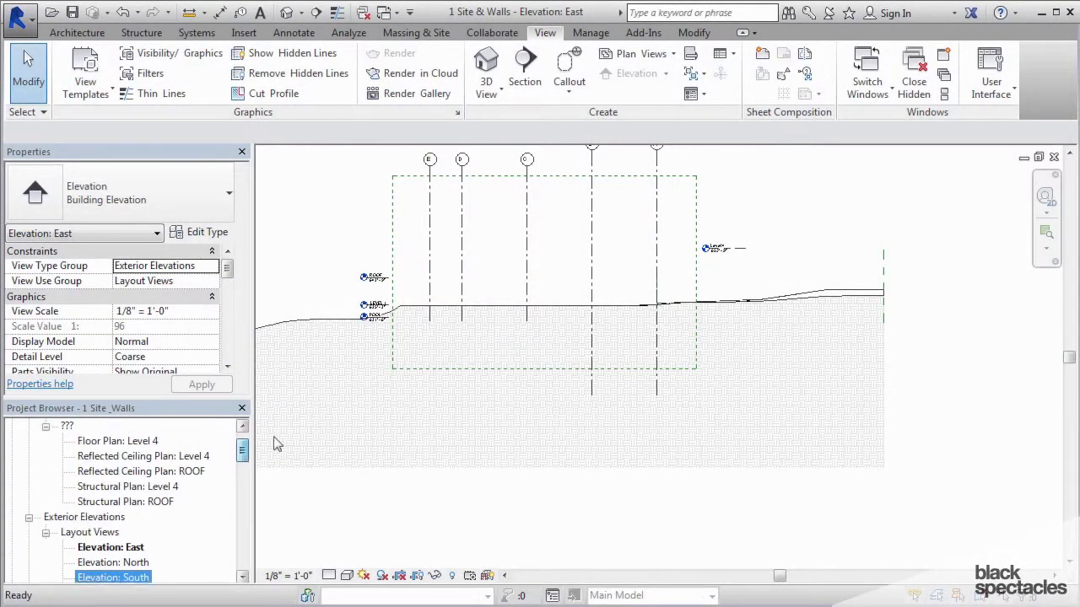
{"action": "left_click", "coordinate": [737, 263]}
{"action": "scroll", "coordinate": [736, 260], "scroll_direction": "up", "scroll_amount": 2}
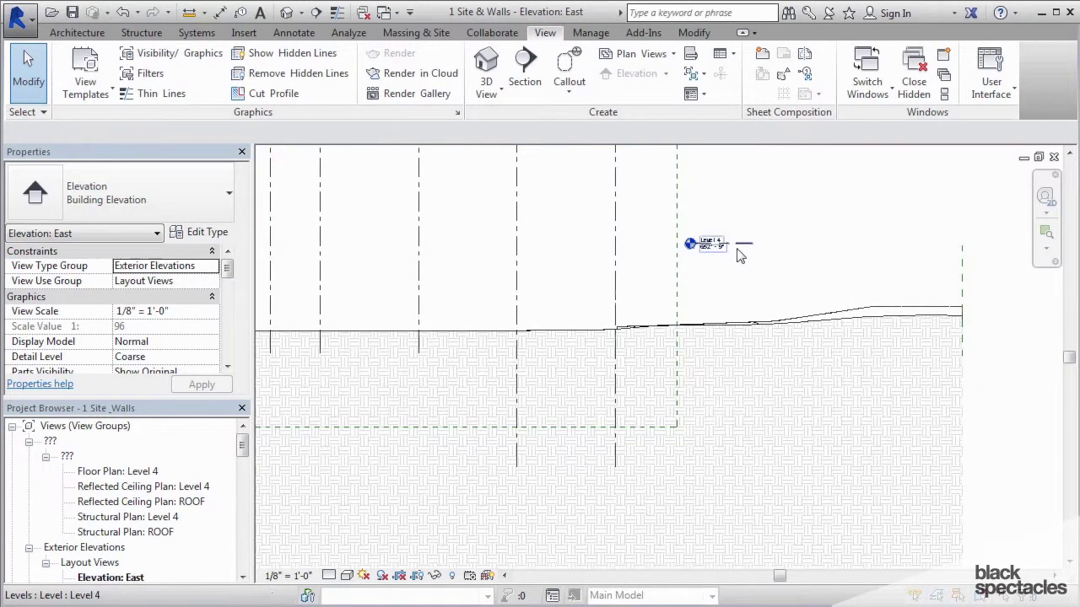
{"action": "left_click", "coordinate": [738, 246]}
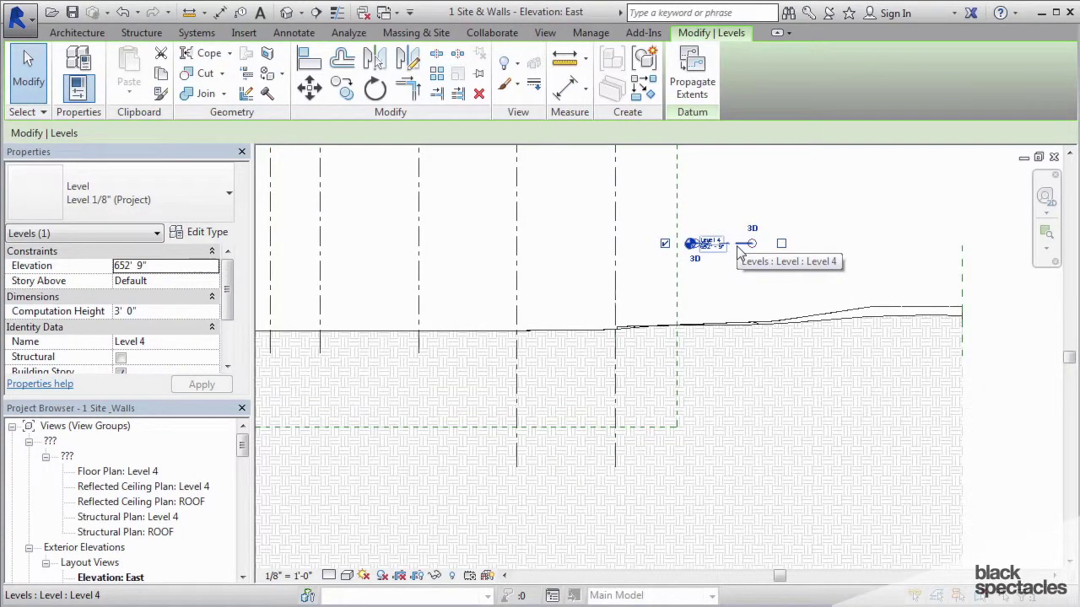
{"action": "key", "text": "Delete"}
{"action": "left_click", "coordinate": [614, 364]}
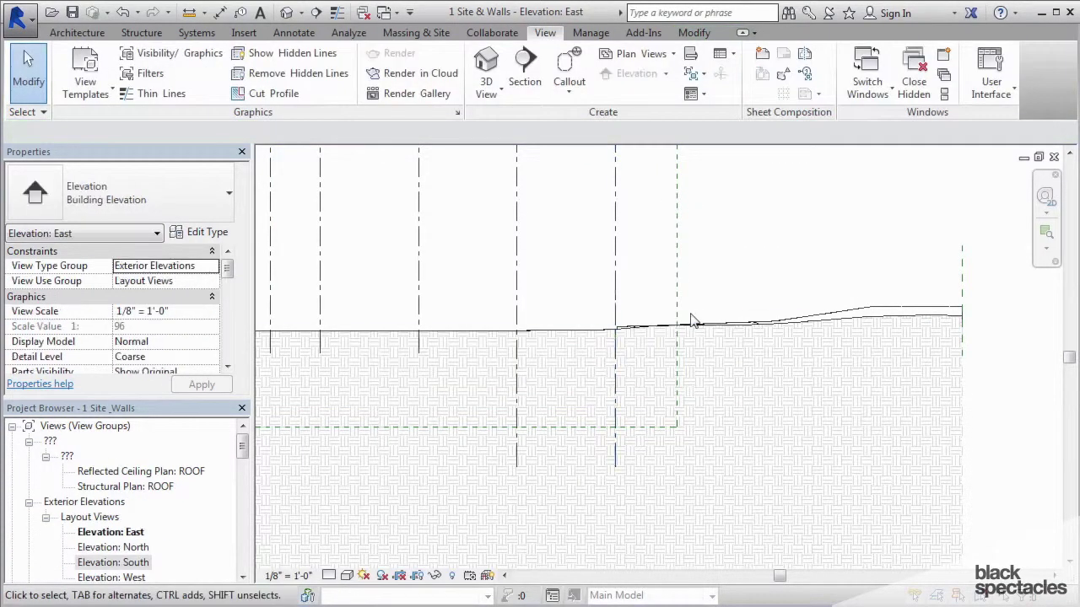
Zoom out to show the whole building, then open the Level 1 floor plan
{"action": "scroll", "coordinate": [690, 321], "scroll_direction": "down", "scroll_amount": 3}
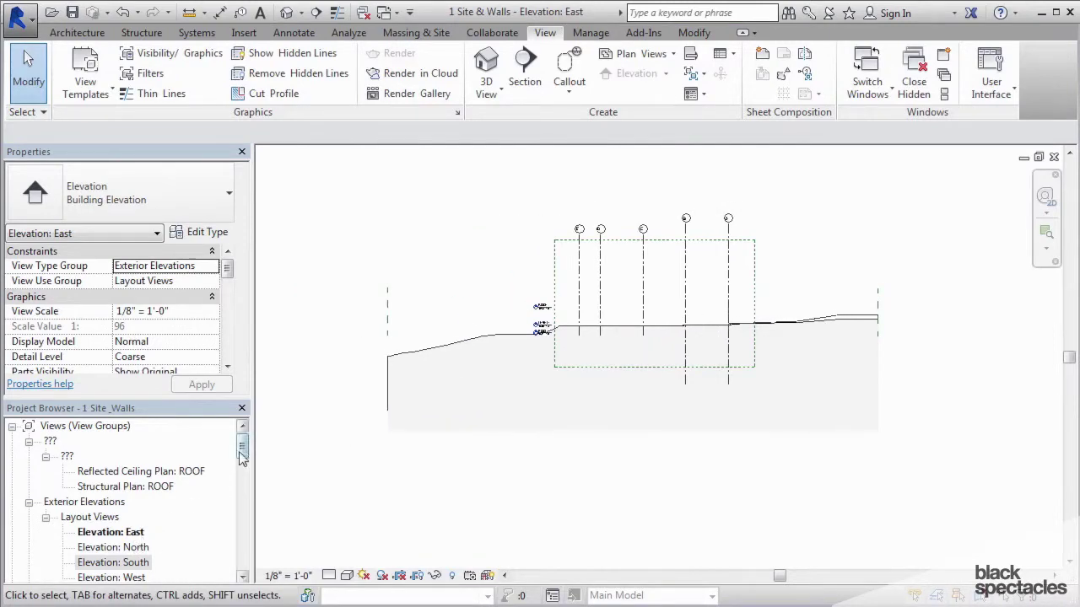
{"action": "left_click_drag", "start_coordinate": [242, 455], "coordinate": [243, 477]}
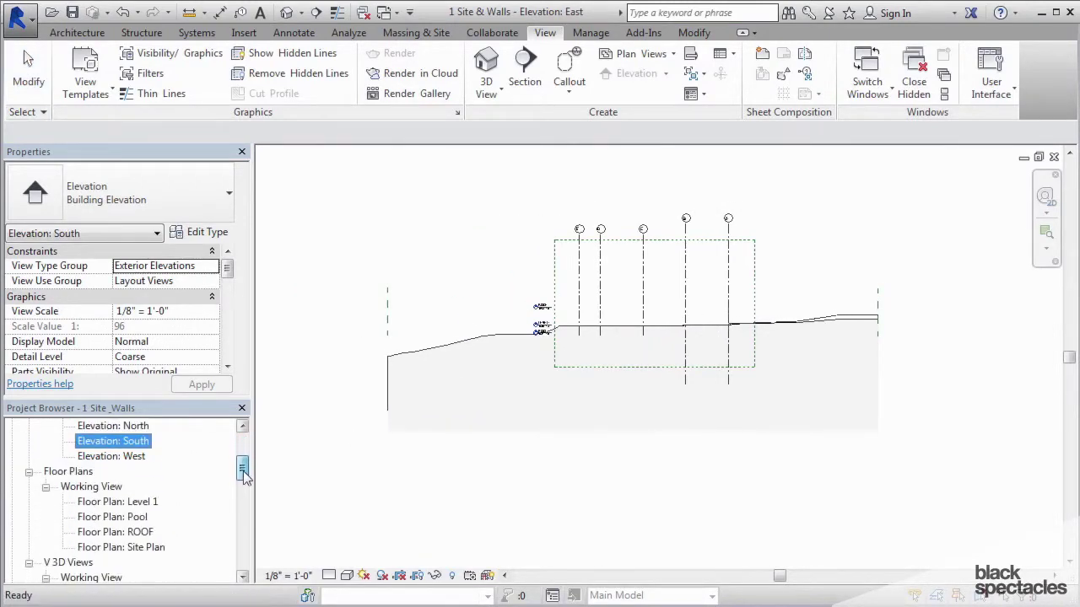
{"action": "double_click", "coordinate": [127, 503]}
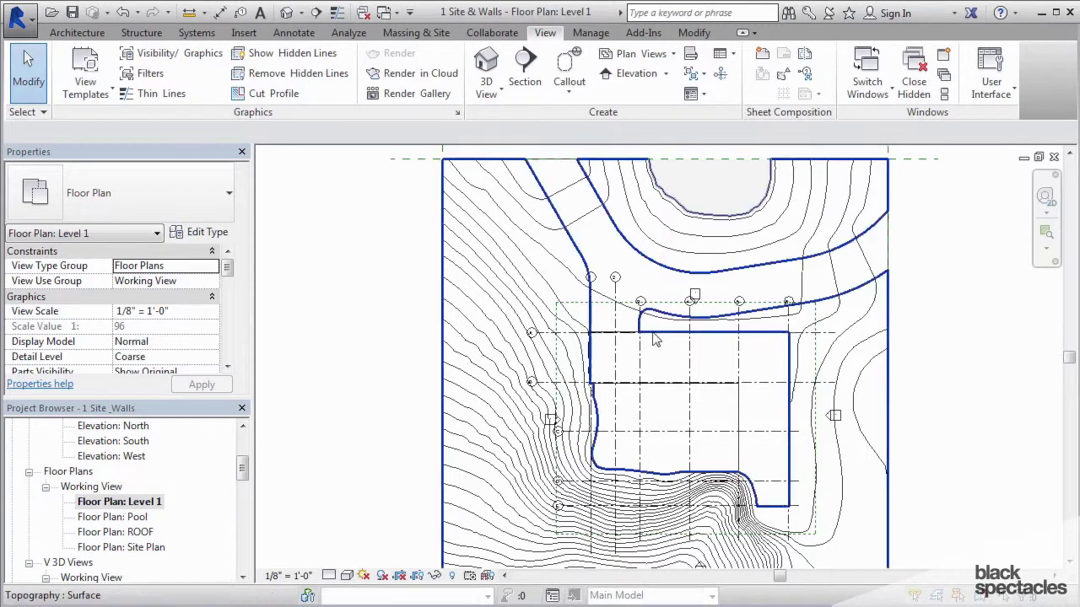
Pan the Level 1 plan so the contoured site shifts right, leaving space on the left
{"action": "middle_click_drag", "start_coordinate": [711, 362], "coordinate": [714, 316]}
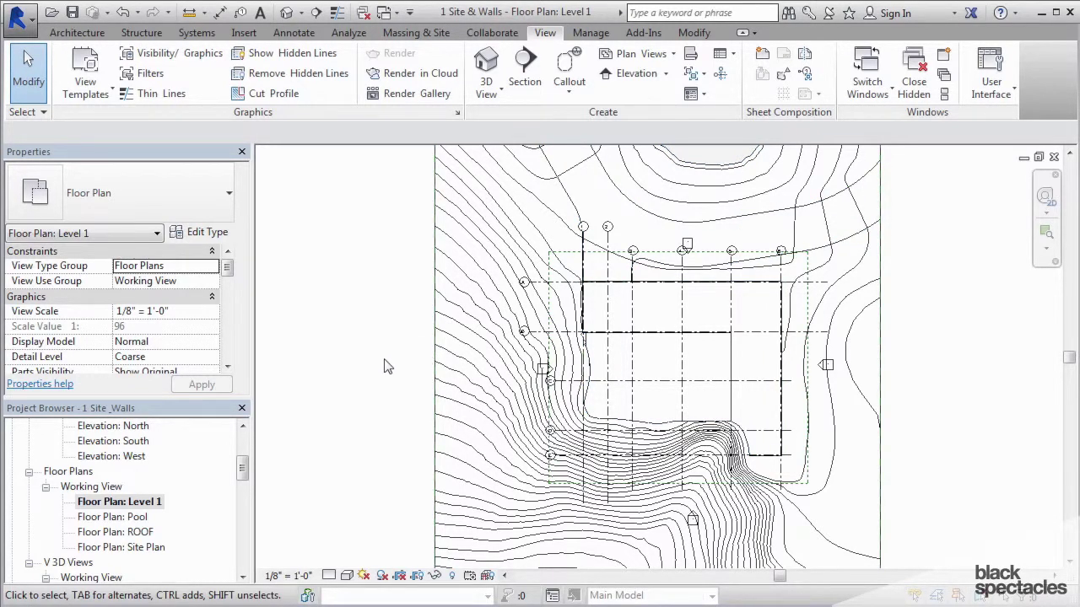
{"action": "middle_click_drag", "start_coordinate": [355, 345], "coordinate": [552, 361]}
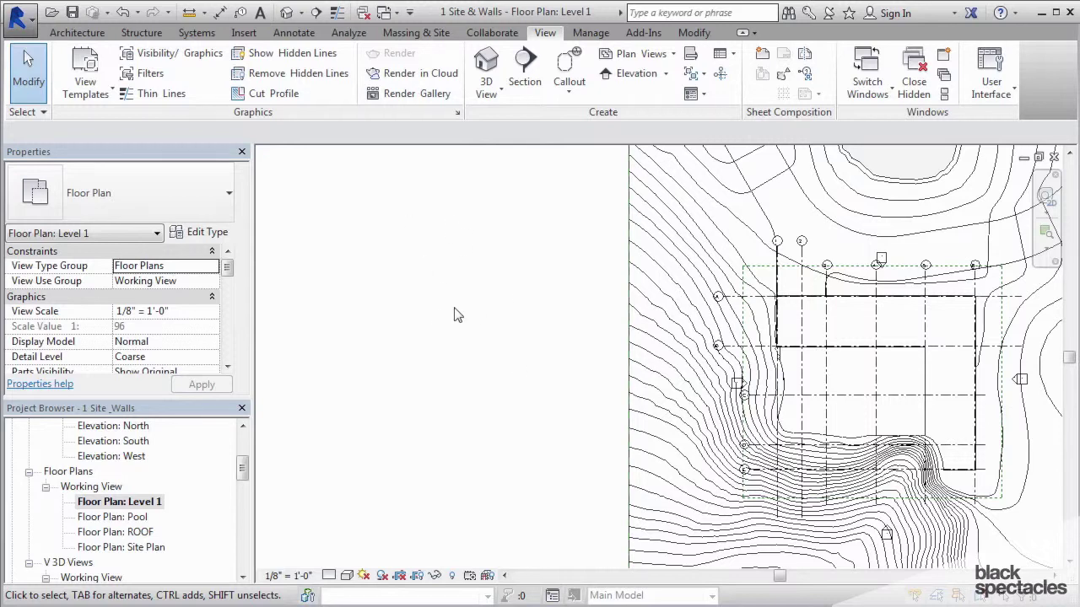
{"action": "left_click", "coordinate": [78, 33]}
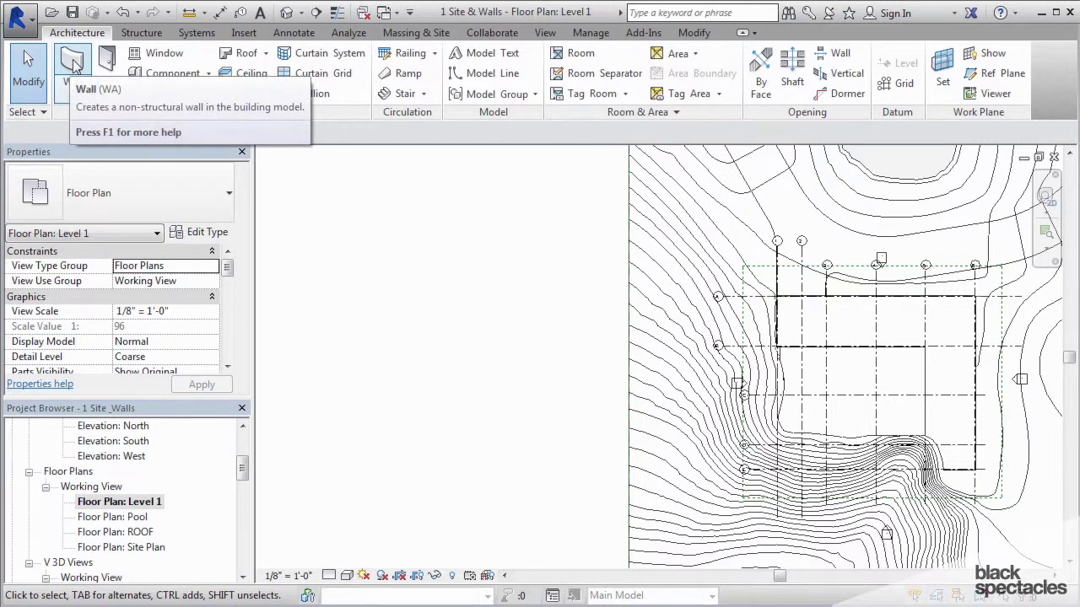
Start the Wall: Architectural tool and open the wall type list for Basic Wall Generic - 6"
{"action": "left_click", "coordinate": [73, 66]}
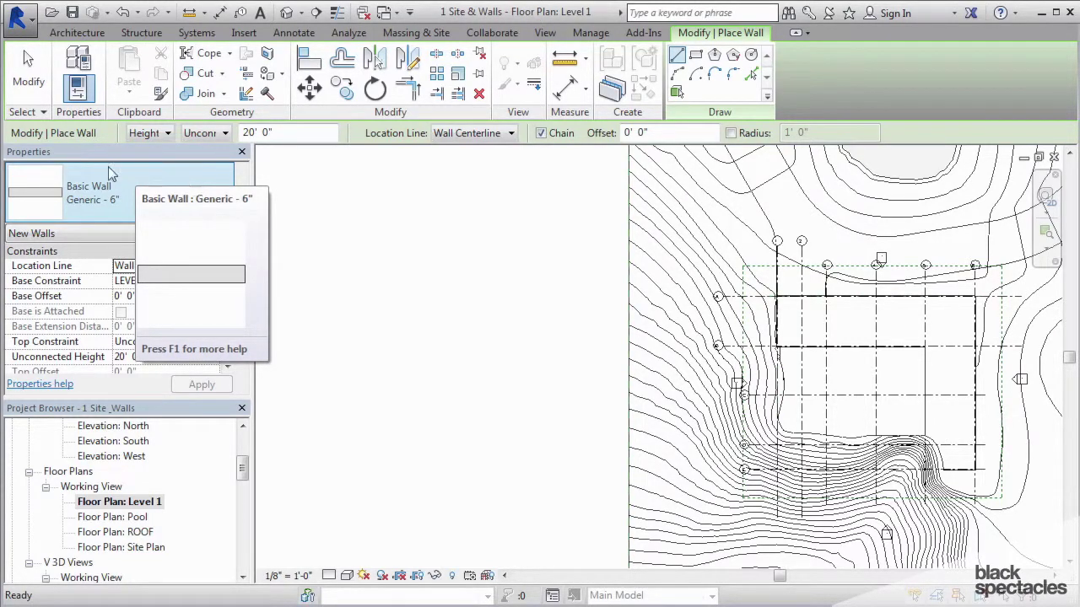
{"action": "left_click", "coordinate": [85, 33]}
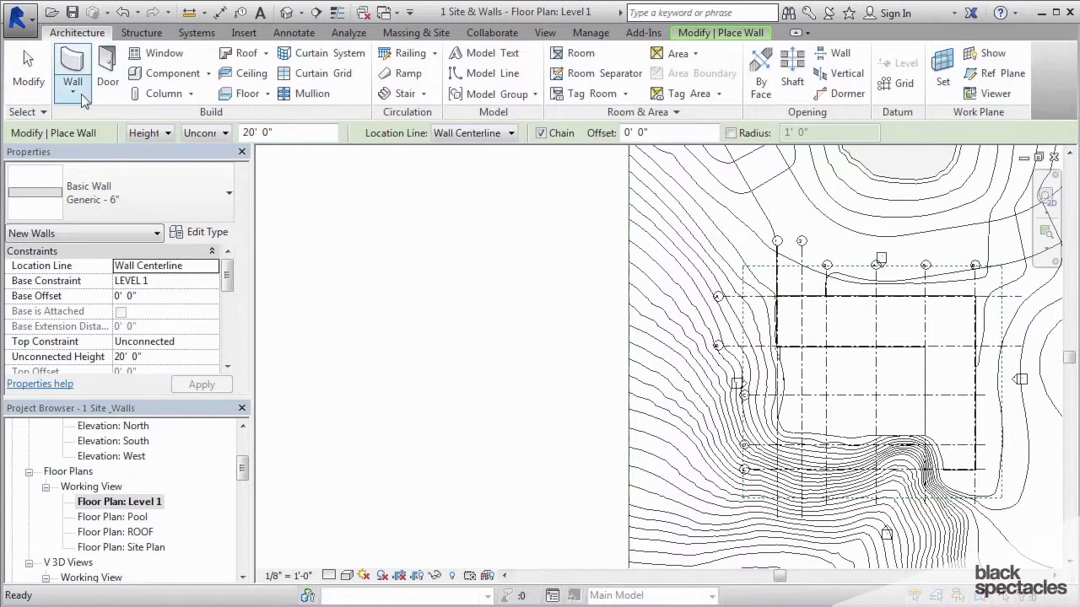
{"action": "left_click", "coordinate": [84, 97]}
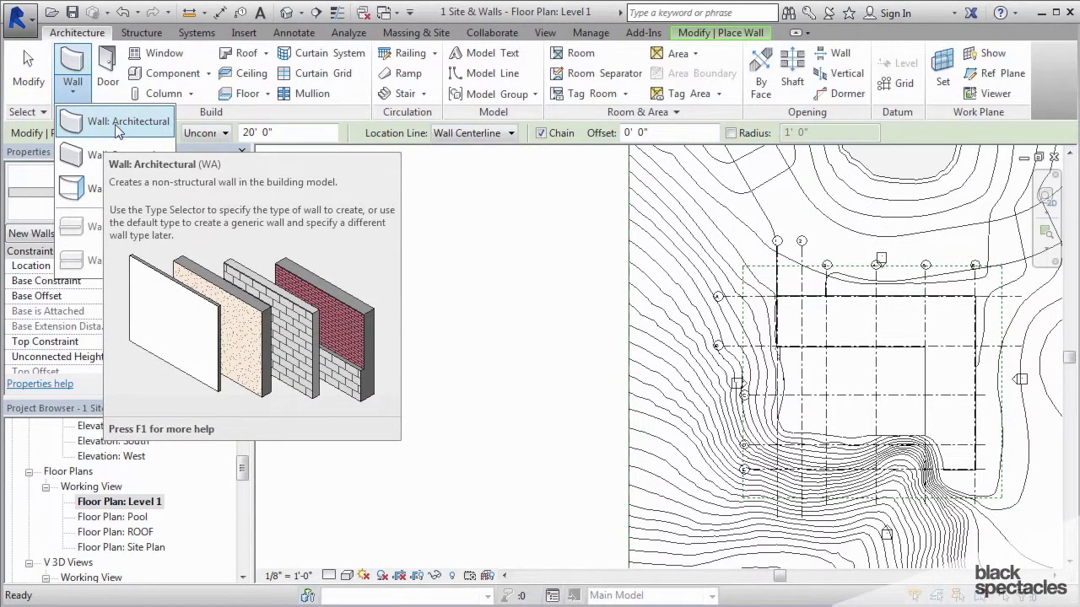
{"action": "left_click", "coordinate": [118, 124]}
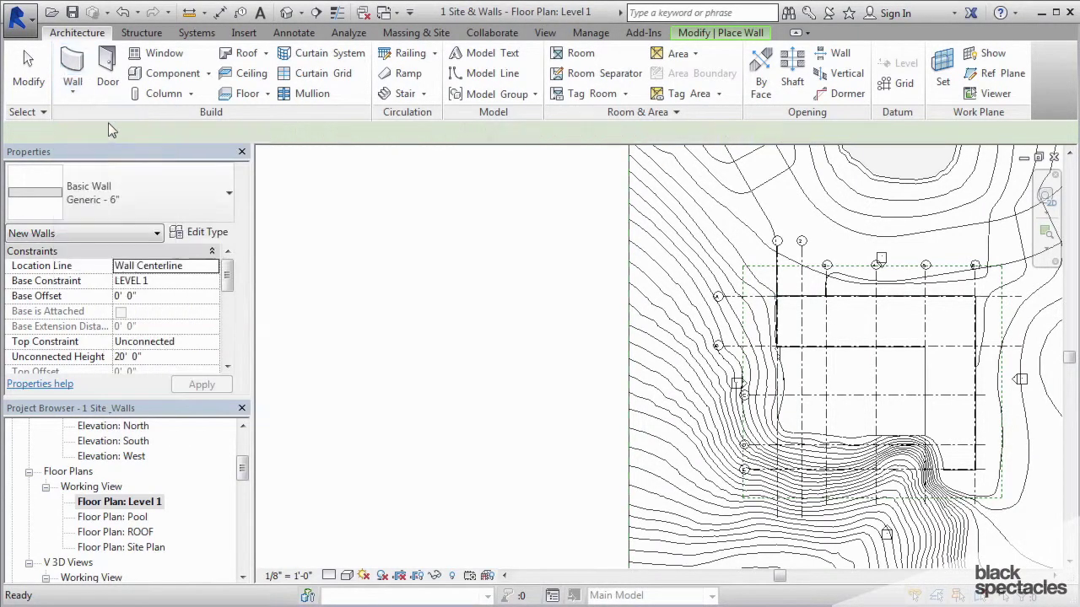
{"action": "left_click", "coordinate": [150, 196]}
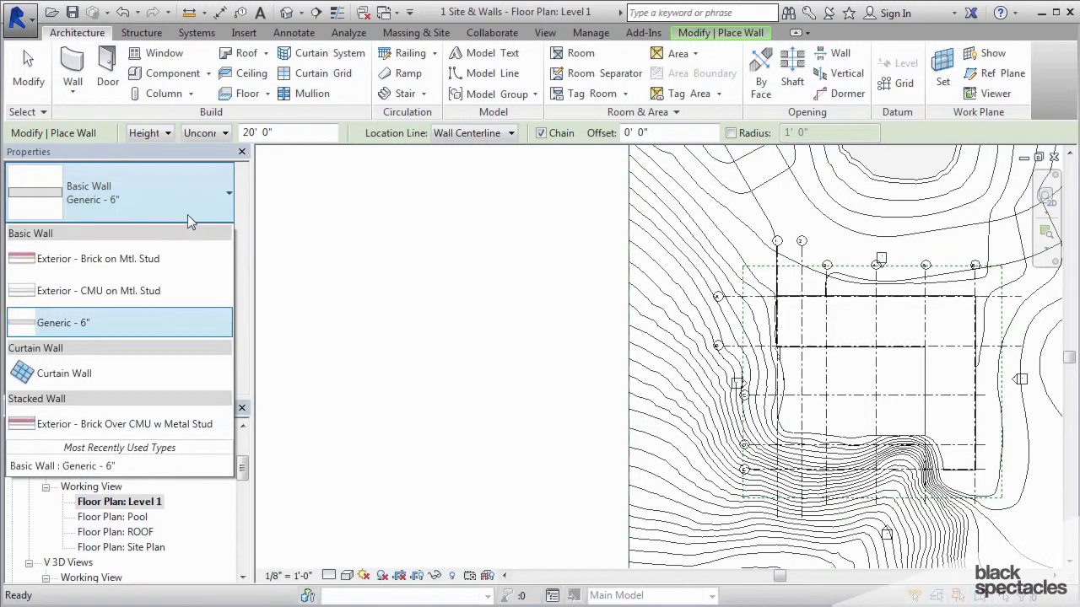
Keep the Generic - 6" wall type and set the wall Height to ROOF
{"action": "left_click", "coordinate": [99, 323]}
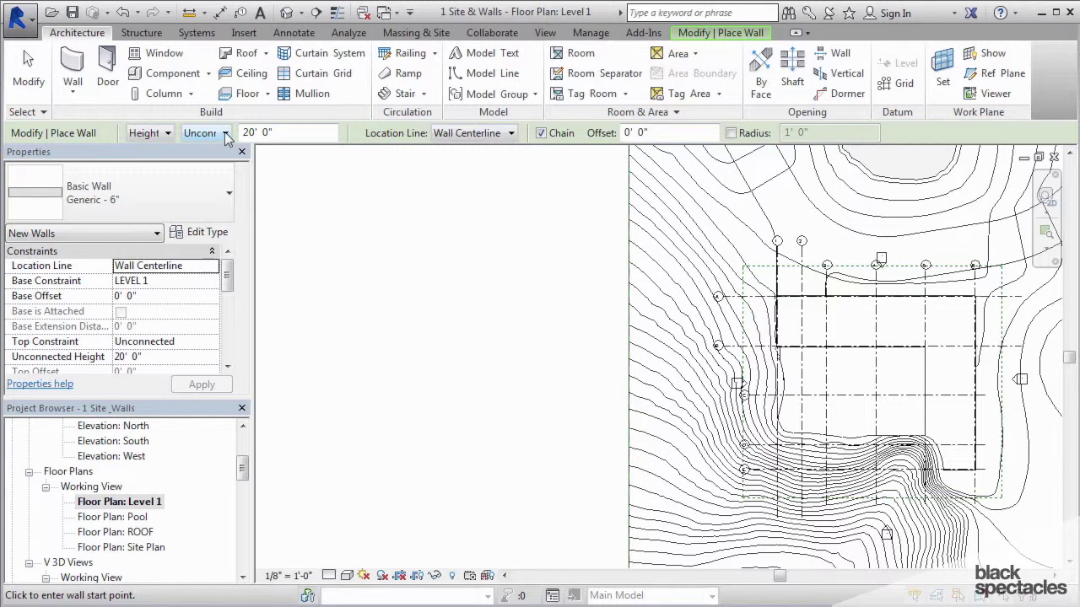
{"action": "left_click", "coordinate": [216, 135]}
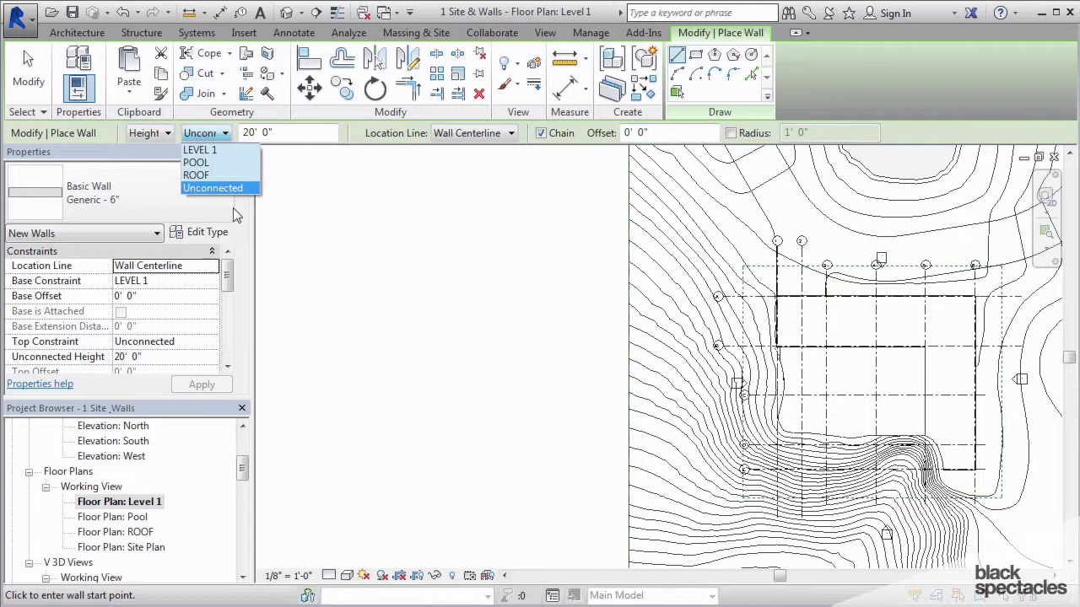
{"action": "left_click", "coordinate": [203, 174]}
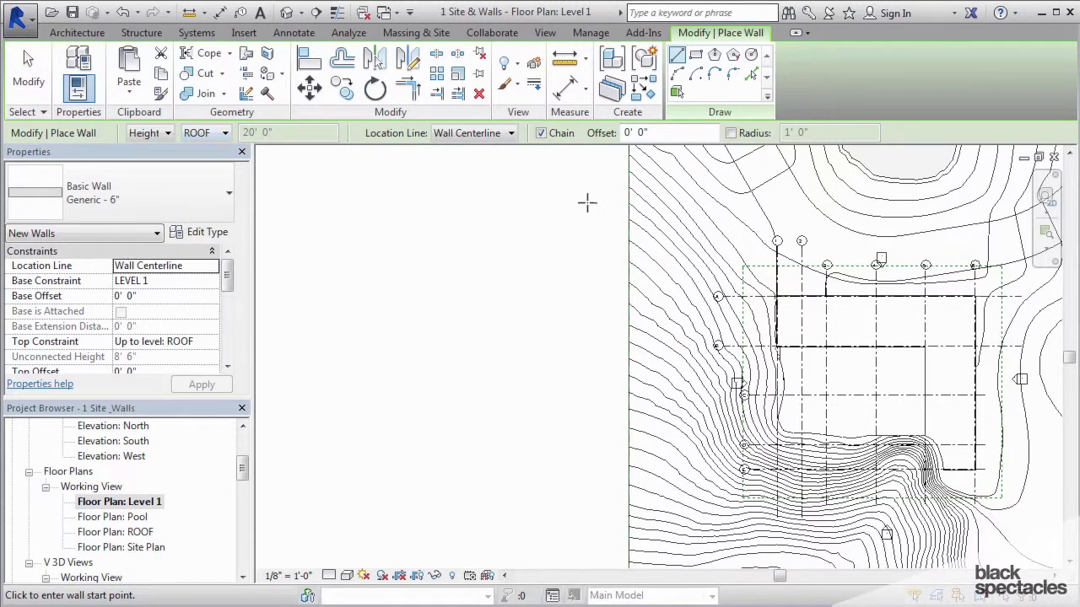
{"action": "left_click", "coordinate": [486, 134]}
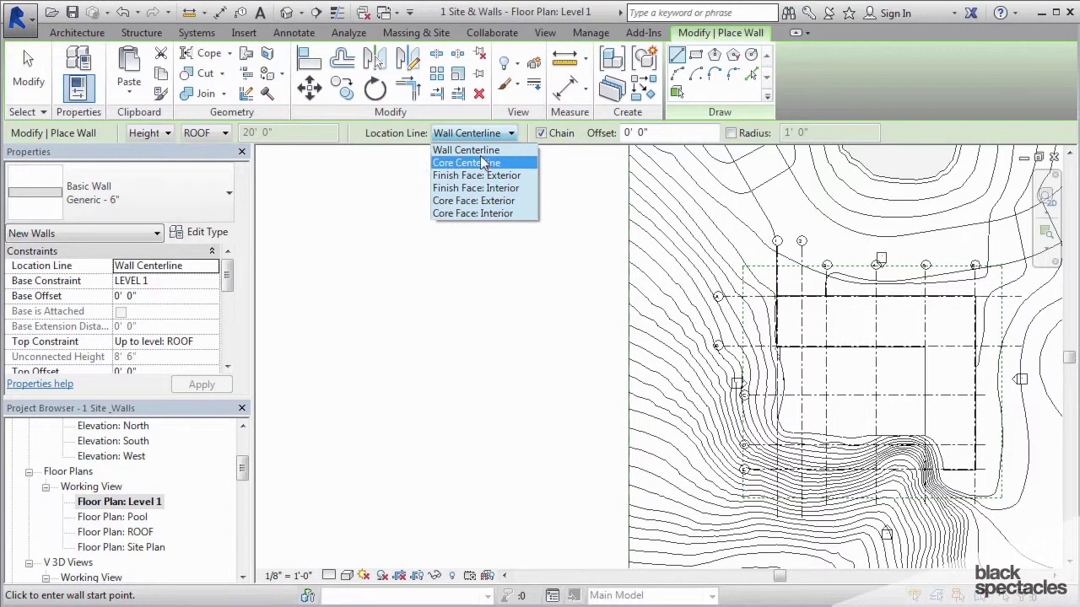
{"action": "left_click", "coordinate": [456, 152]}
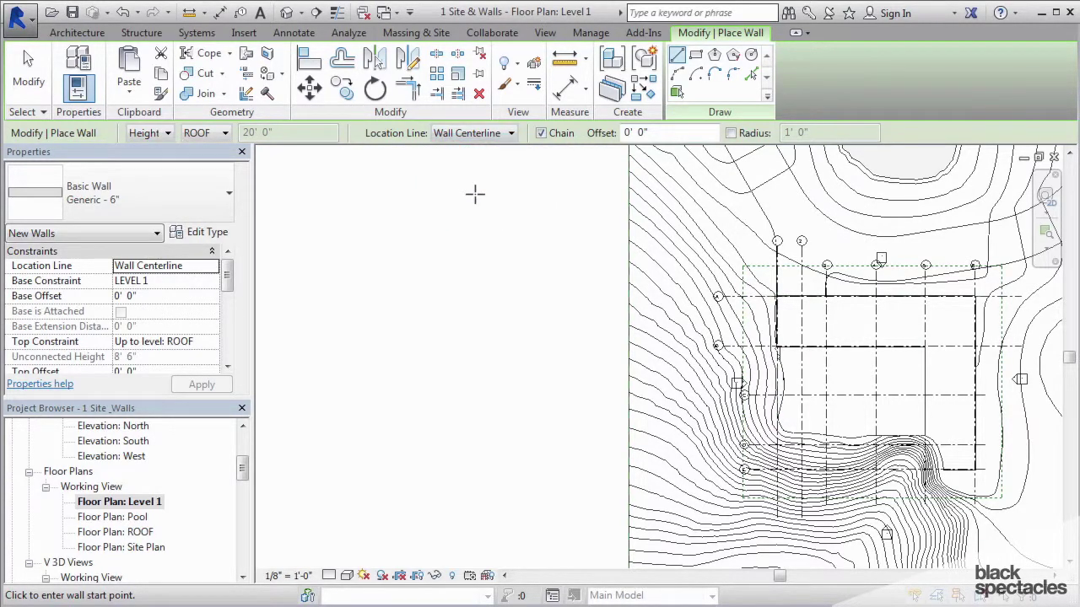
Begin a wall chain left of the site with a horizontal wall turning downward
{"action": "left_click", "coordinate": [570, 296]}
{"action": "left_click", "coordinate": [329, 297]}
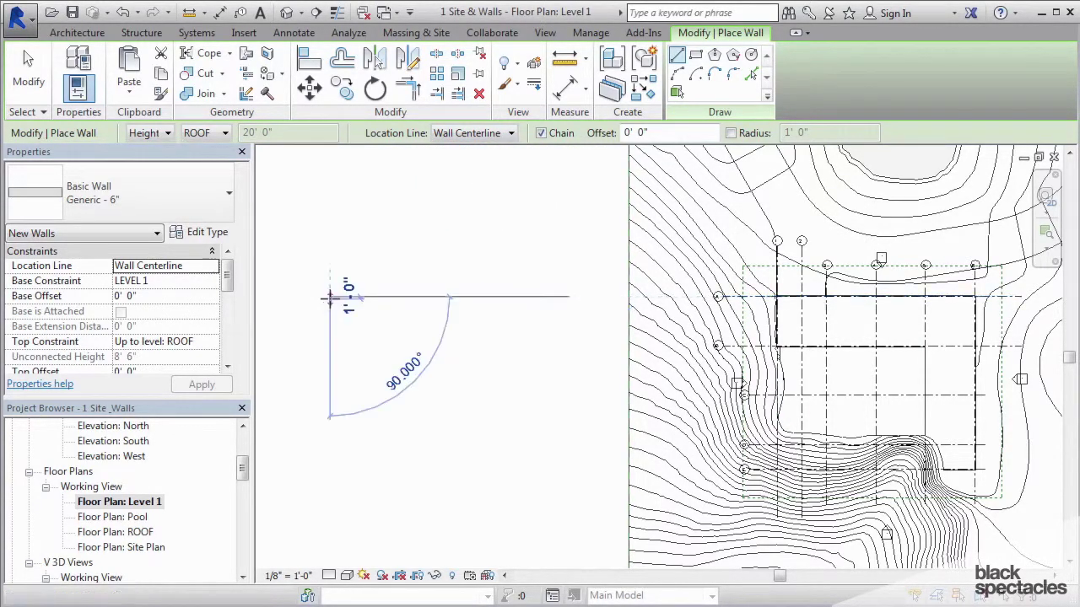
{"action": "left_click", "coordinate": [508, 296]}
{"action": "scroll", "coordinate": [498, 320], "scroll_direction": "up", "scroll_amount": 5}
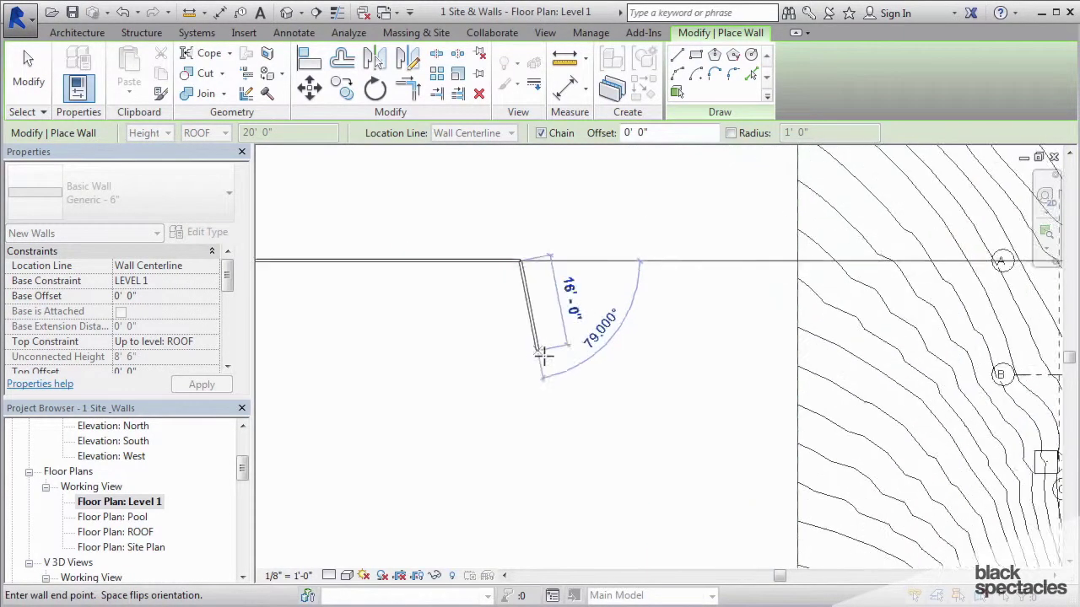
{"action": "scroll", "coordinate": [656, 313], "scroll_direction": "up", "scroll_amount": 1}
{"action": "scroll", "coordinate": [742, 278], "scroll_direction": "up", "scroll_amount": 1}
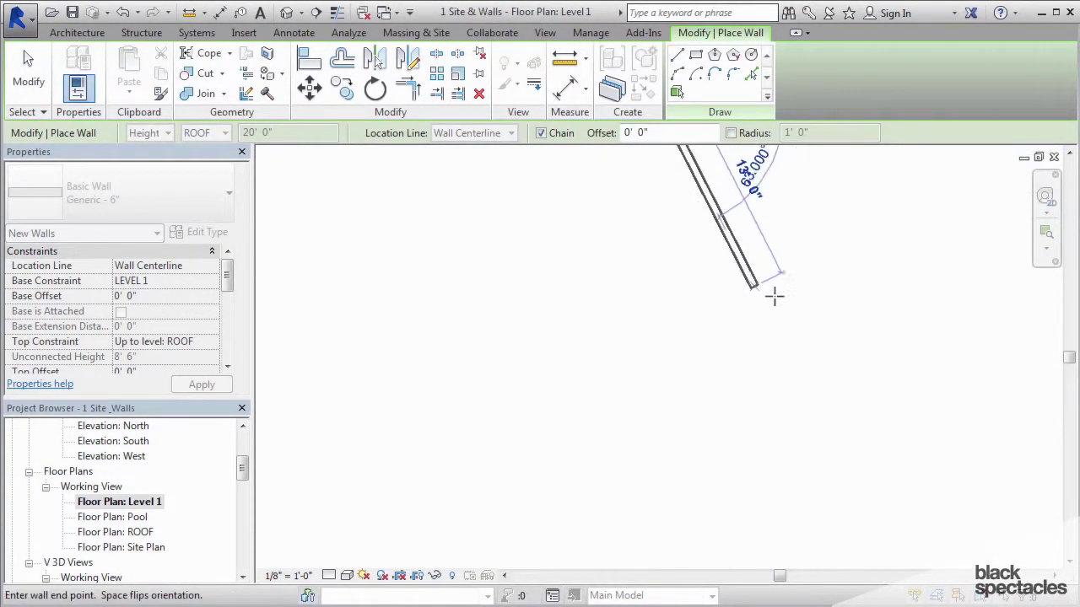
{"action": "scroll", "coordinate": [665, 409], "scroll_direction": "down", "scroll_amount": 1}
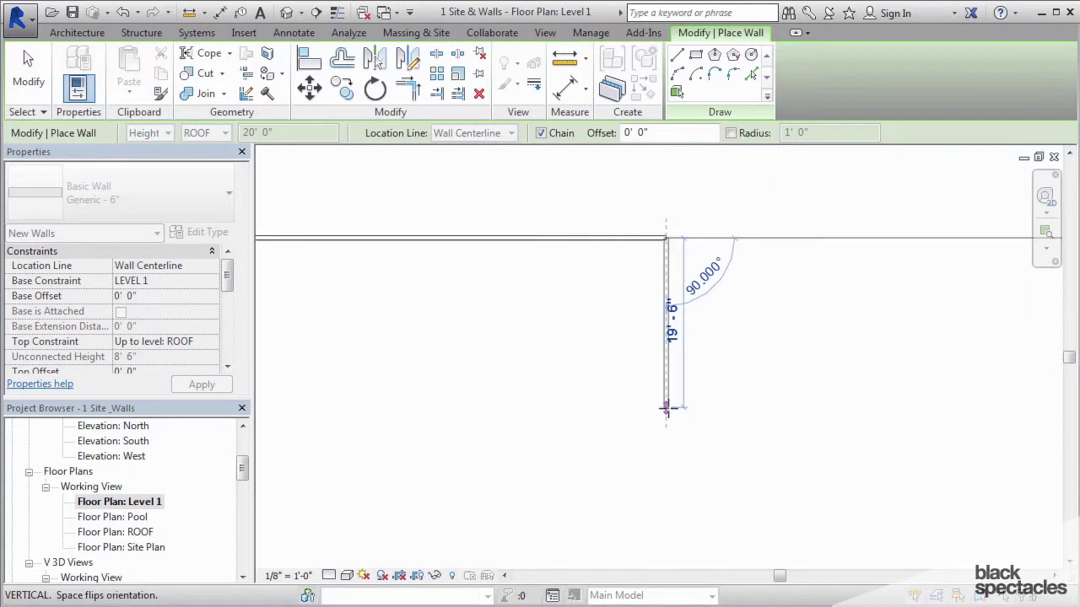
{"action": "scroll", "coordinate": [666, 411], "scroll_direction": "up", "scroll_amount": 1}
{"action": "scroll", "coordinate": [665, 409], "scroll_direction": "up", "scroll_amount": 1}
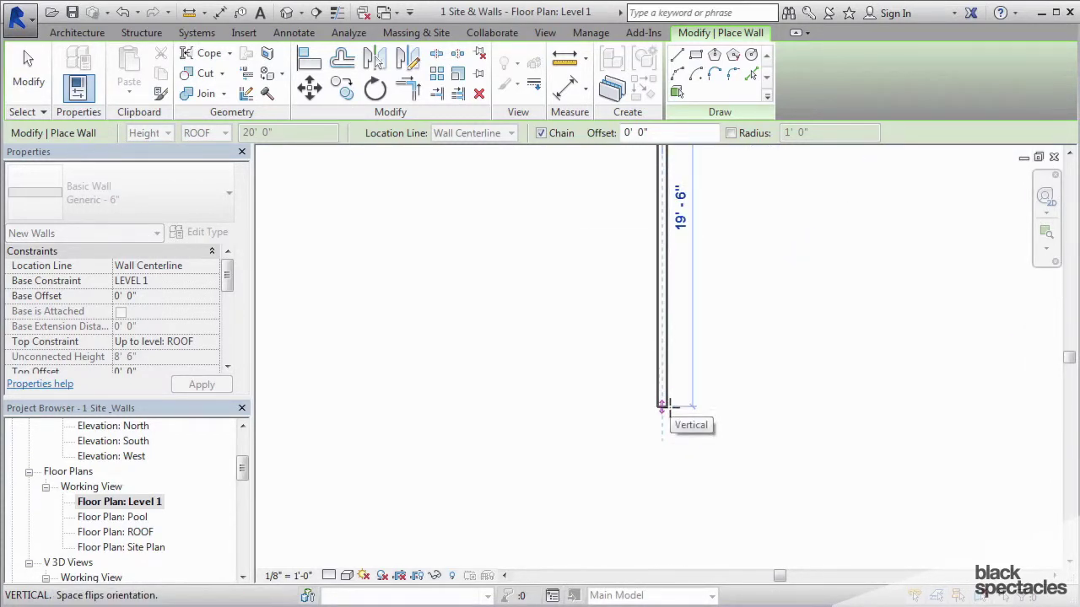
{"action": "scroll", "coordinate": [664, 405], "scroll_direction": "down", "scroll_amount": 1}
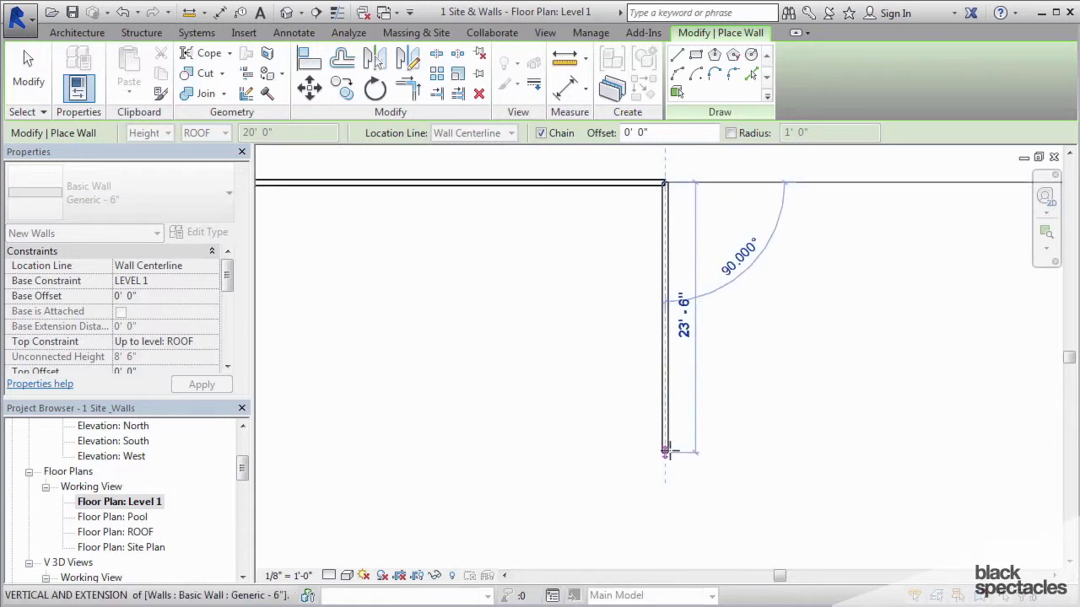
Continue with the 18'-6" vertical, slanted, 31'-0", 21'-0" and 10'-6" walls, then end the chain
{"action": "left_click", "coordinate": [665, 393]}
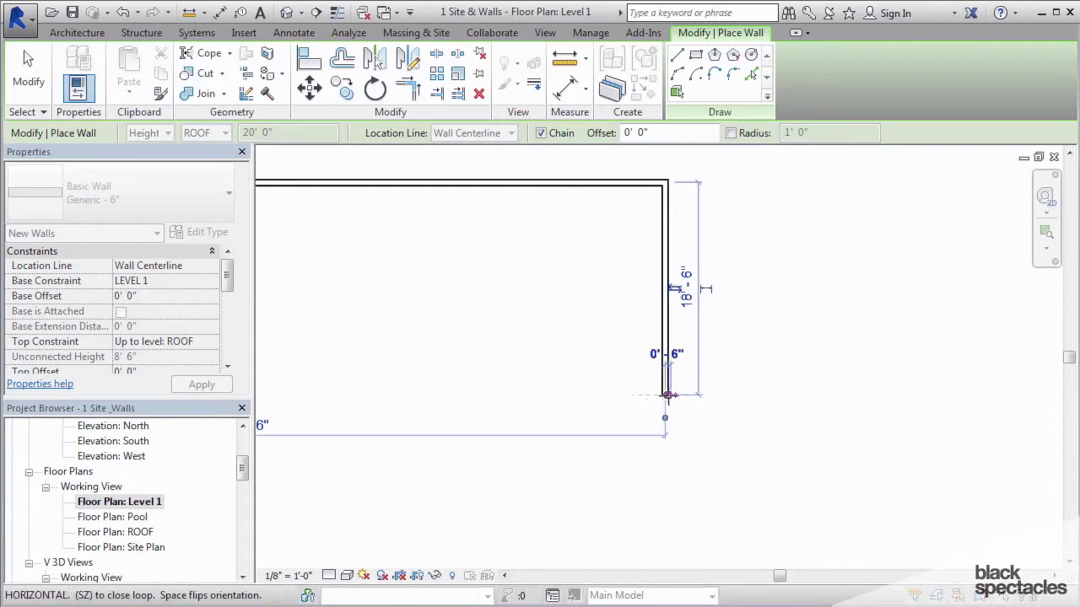
{"action": "left_click", "coordinate": [473, 454]}
{"action": "scroll", "coordinate": [411, 338], "scroll_direction": "down", "scroll_amount": 2}
{"action": "middle_click_drag", "start_coordinate": [411, 338], "coordinate": [772, 367]}
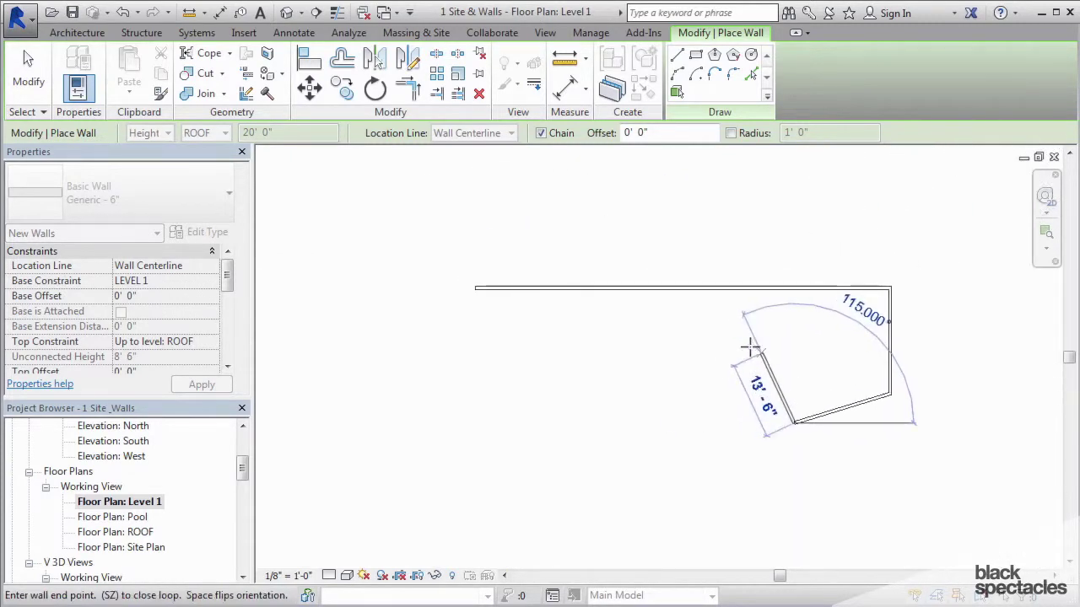
{"action": "left_click", "coordinate": [746, 345]}
{"action": "left_click", "coordinate": [579, 402]}
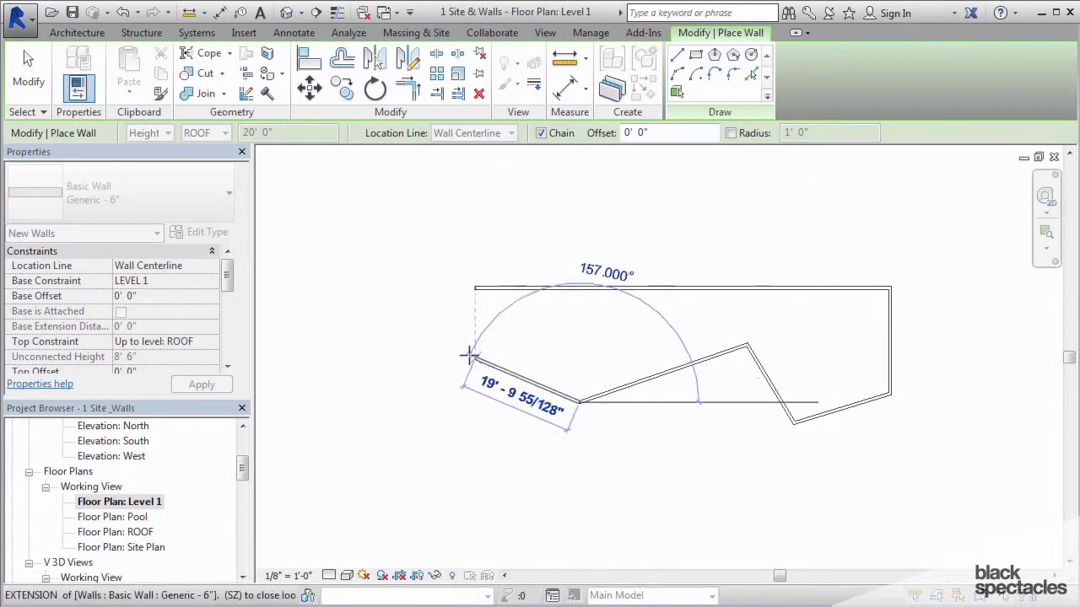
{"action": "left_click", "coordinate": [450, 411]}
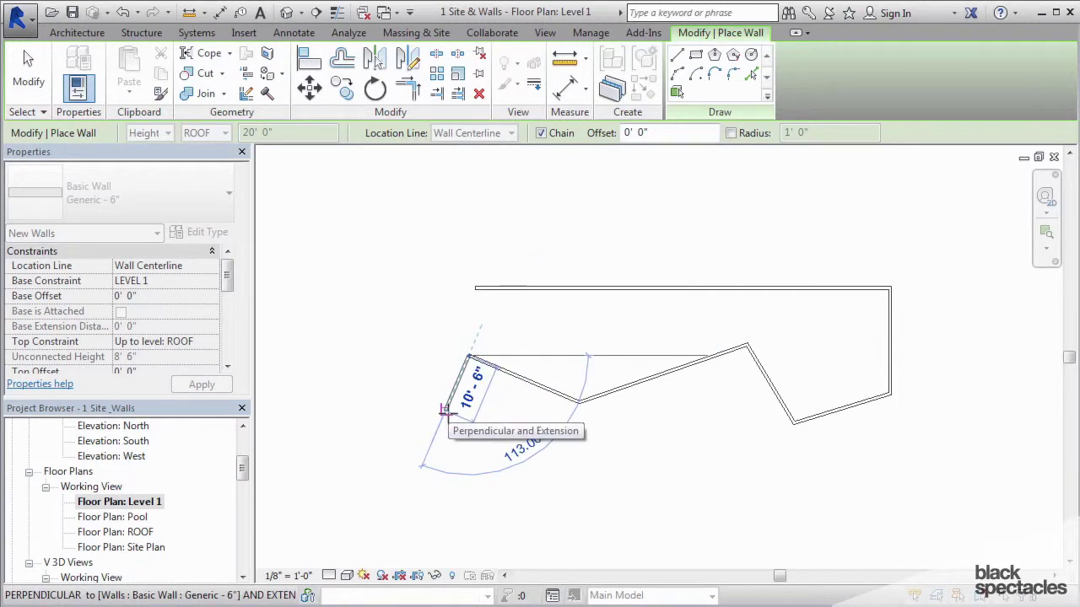
{"action": "left_click", "coordinate": [445, 410]}
{"action": "key", "text": "Escape"}
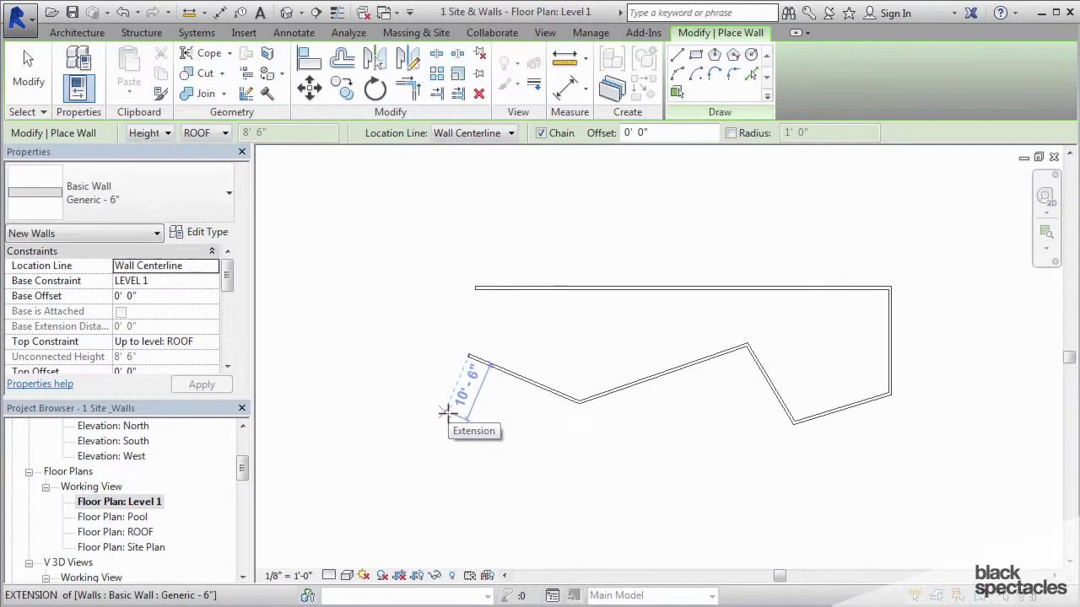
{"action": "key", "text": "Escape"}
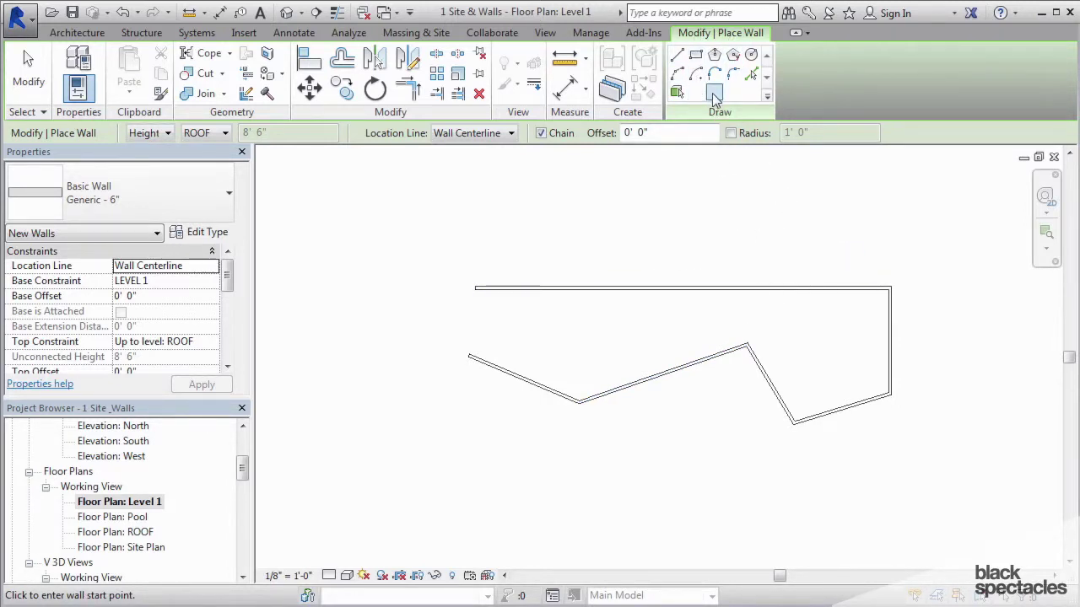
Draw a new chain: angled 29'-0" wall, horizontal run and sloped 25'-0" end
{"action": "left_click", "coordinate": [341, 378]}
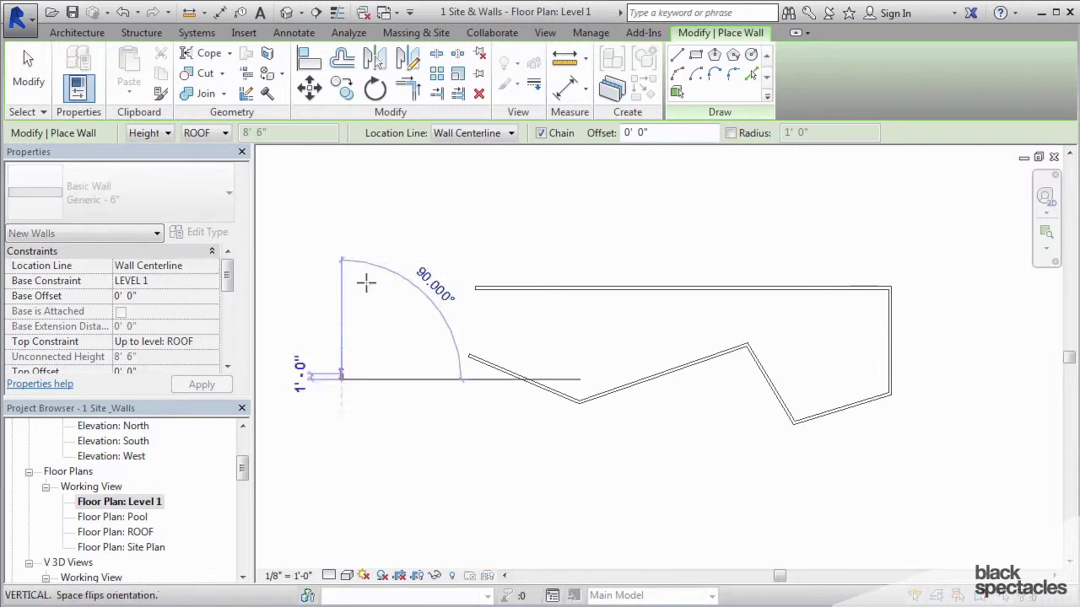
{"action": "left_click", "coordinate": [397, 223]}
{"action": "left_click", "coordinate": [590, 223]}
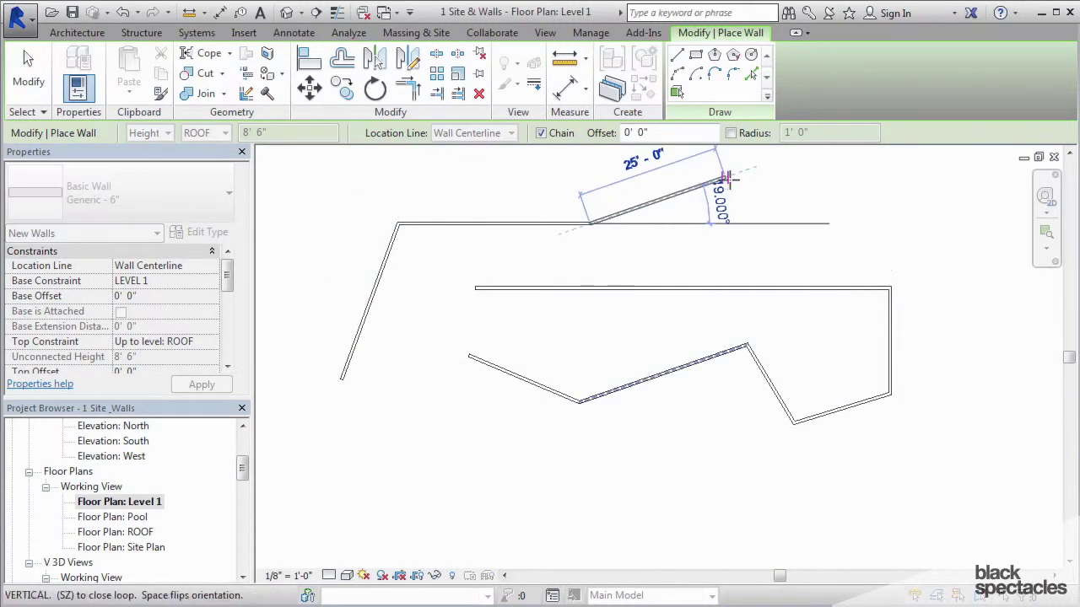
{"action": "left_click", "coordinate": [726, 178]}
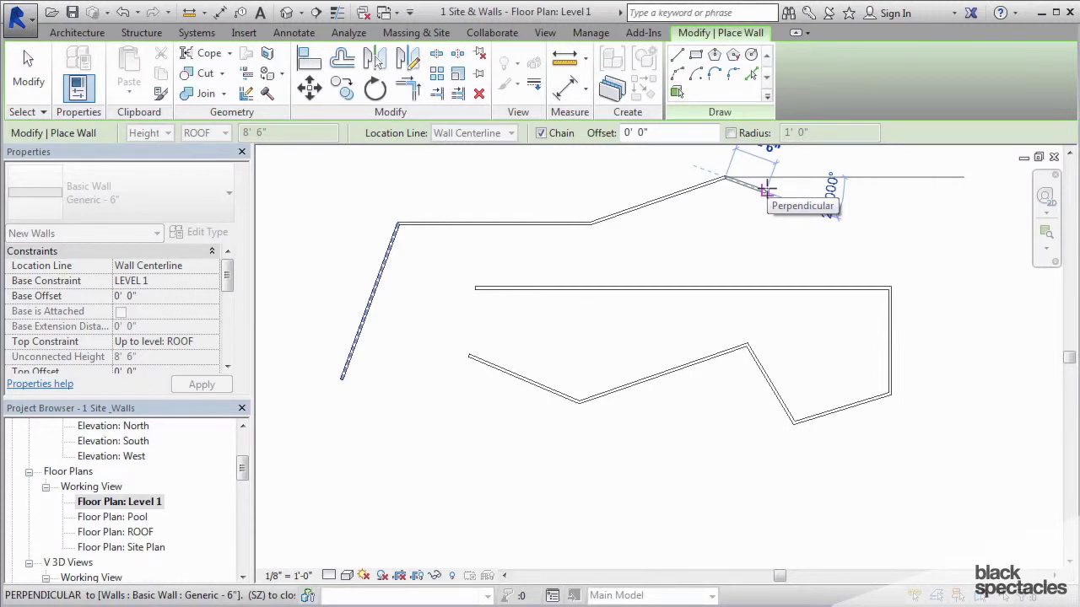
{"action": "key", "text": "Escape"}
{"action": "key", "text": "Escape"}
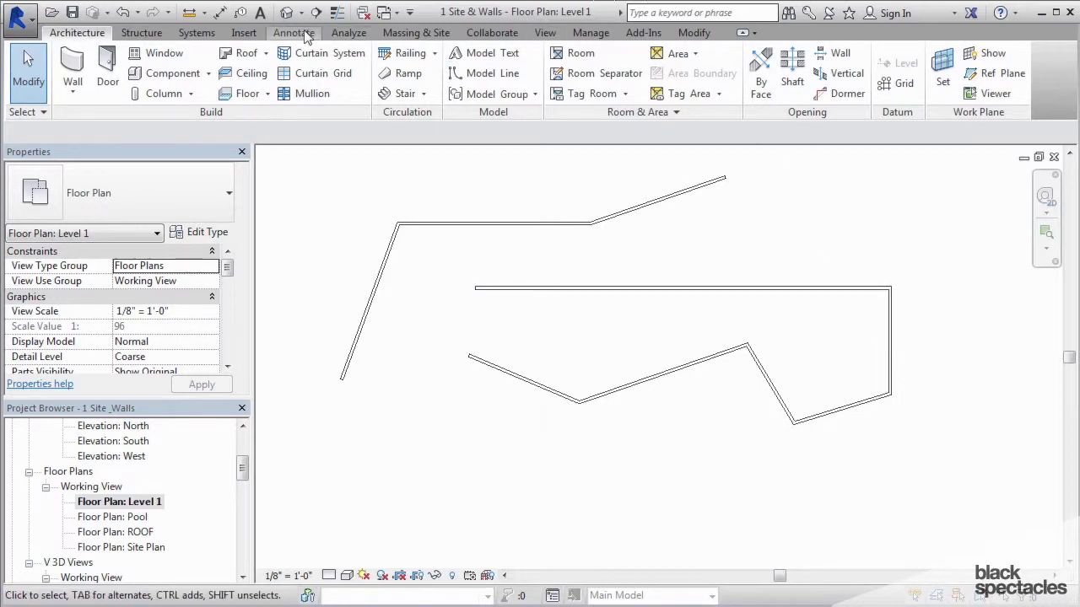
{"action": "left_click", "coordinate": [286, 13]}
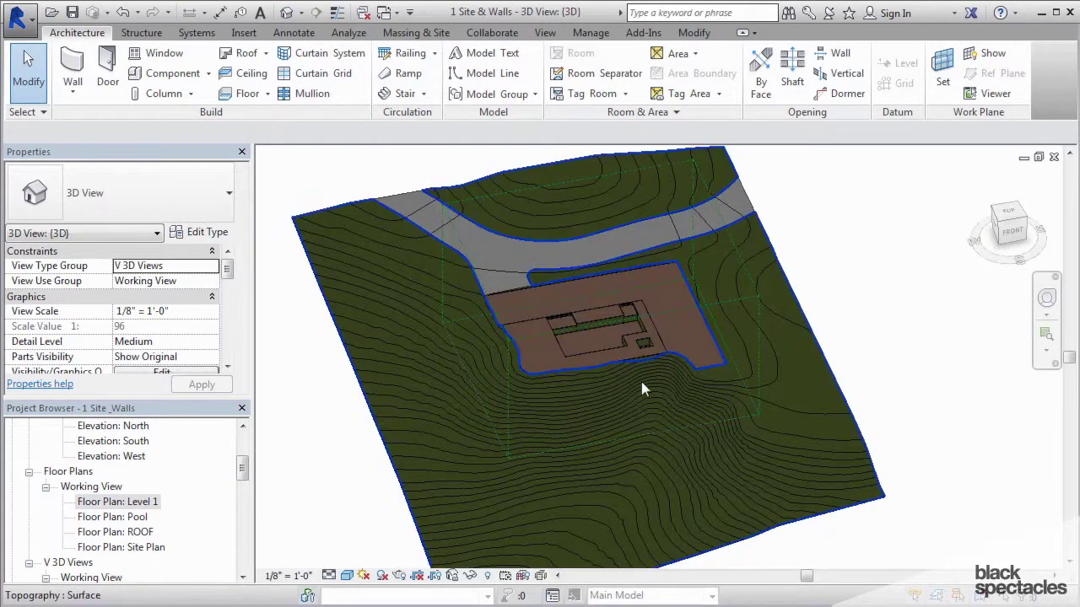
{"action": "scroll", "coordinate": [638, 379], "scroll_direction": "down", "scroll_amount": 5}
{"action": "middle_click_drag", "start_coordinate": [496, 416], "coordinate": [700, 343], "text": "shift"}
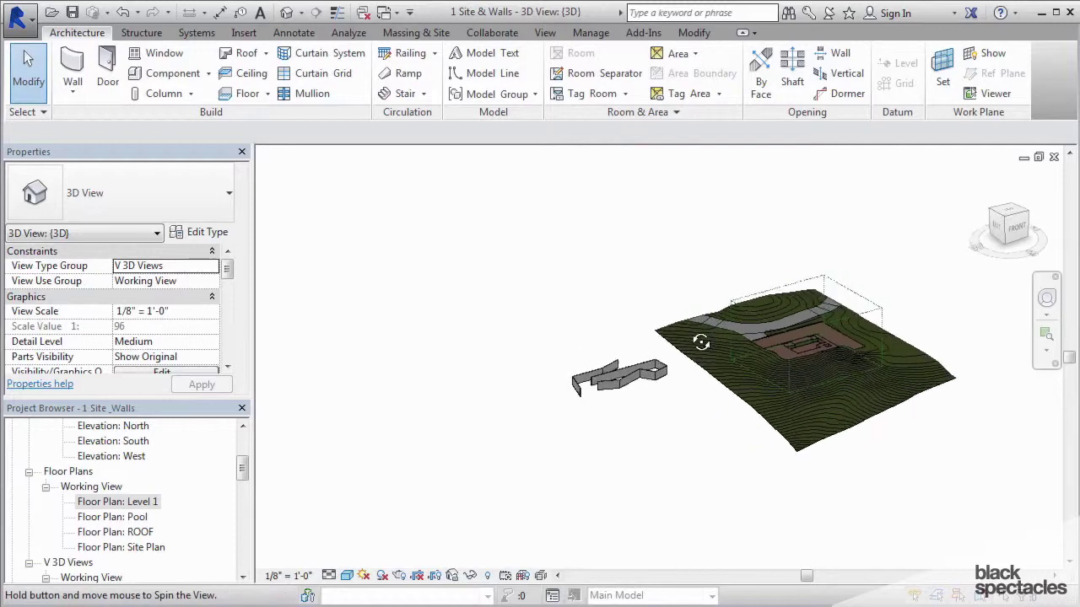
{"action": "scroll", "coordinate": [698, 417], "scroll_direction": "up", "scroll_amount": 4}
{"action": "middle_click_drag", "start_coordinate": [697, 416], "coordinate": [703, 377], "text": "shift"}
{"action": "middle_click_drag", "start_coordinate": [736, 319], "coordinate": [821, 405]}
In the Level 1 plan, start a wall with Location Line set to Finish Face: Exterior
{"action": "double_click", "coordinate": [136, 503]}
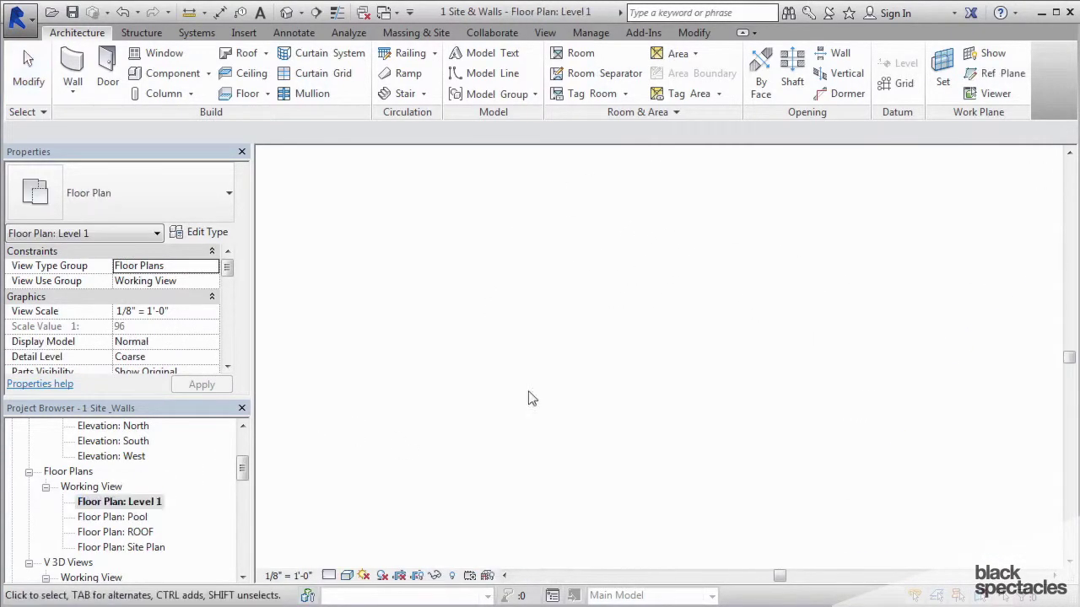
{"action": "middle_click_drag", "start_coordinate": [655, 374], "coordinate": [677, 273]}
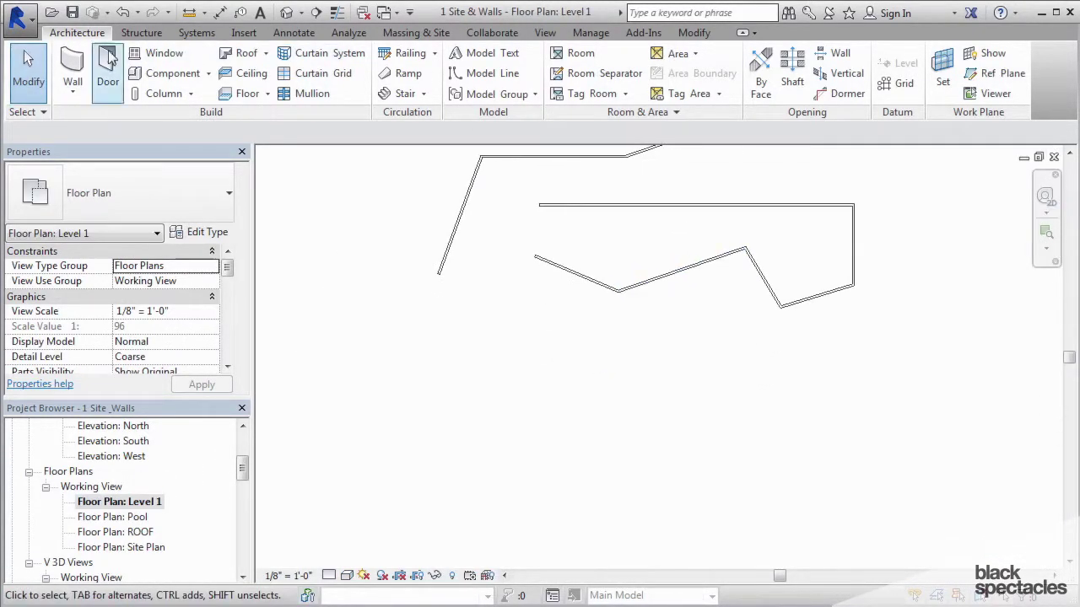
{"action": "left_click", "coordinate": [73, 68]}
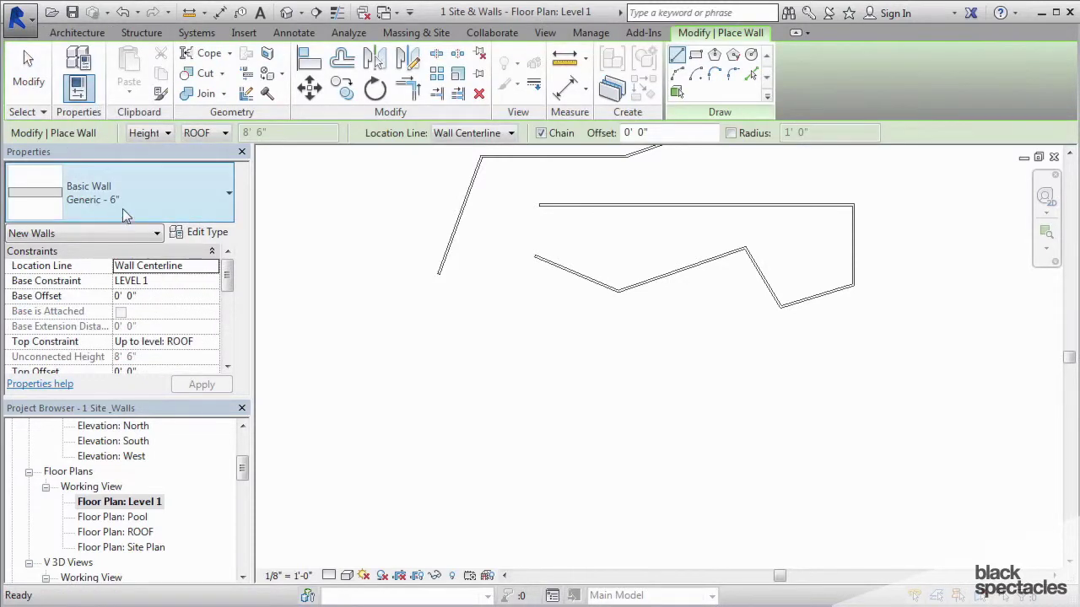
{"action": "left_click", "coordinate": [494, 135]}
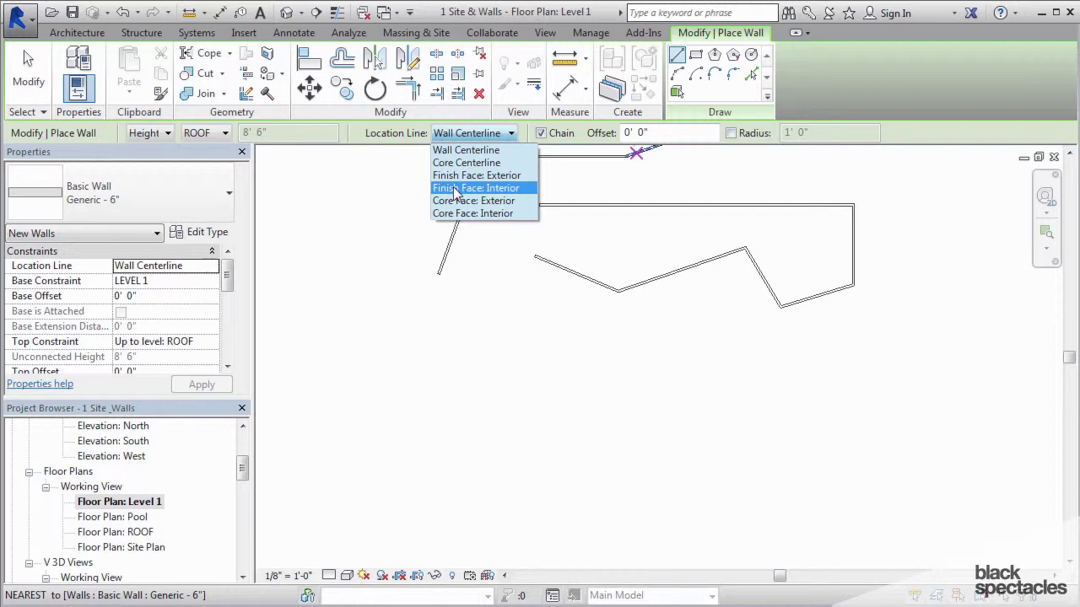
{"action": "left_click", "coordinate": [456, 176]}
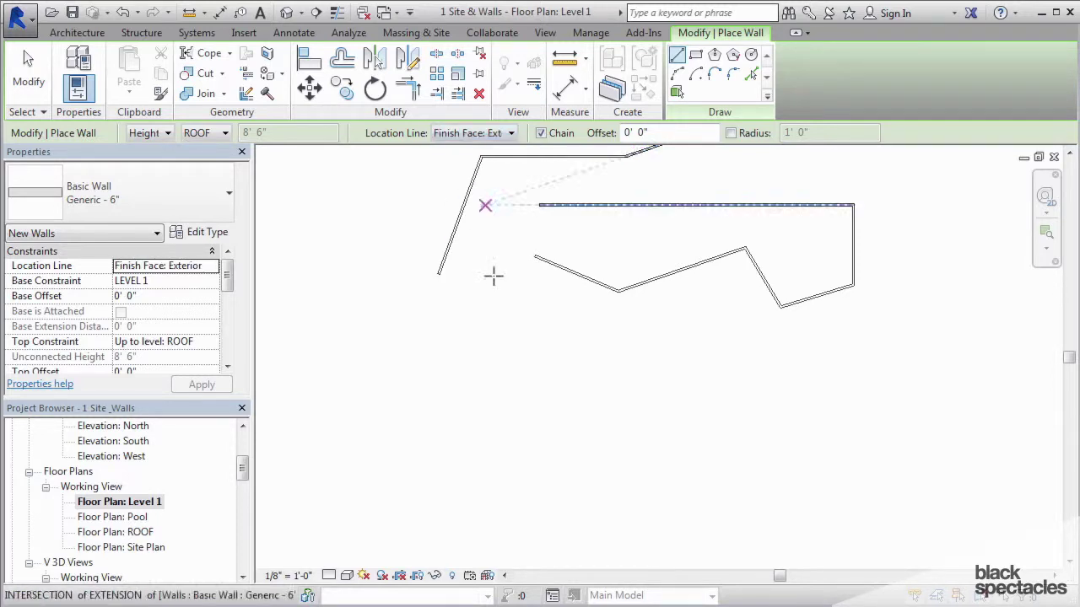
Draw a flipped 16'-6" horizontal wall bending into a diagonal and short down-left segment
{"action": "scroll", "coordinate": [430, 368], "scroll_direction": "up", "scroll_amount": 3}
{"action": "left_click", "coordinate": [412, 358]}
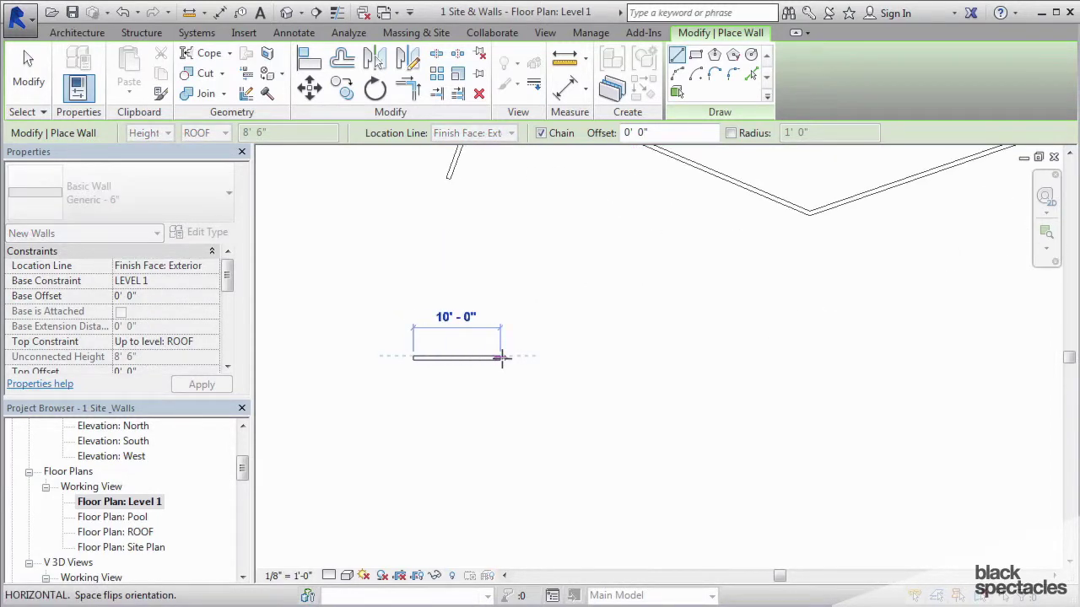
{"action": "scroll", "coordinate": [499, 356], "scroll_direction": "up", "scroll_amount": 3}
{"action": "middle_click_drag", "start_coordinate": [506, 363], "coordinate": [713, 356]}
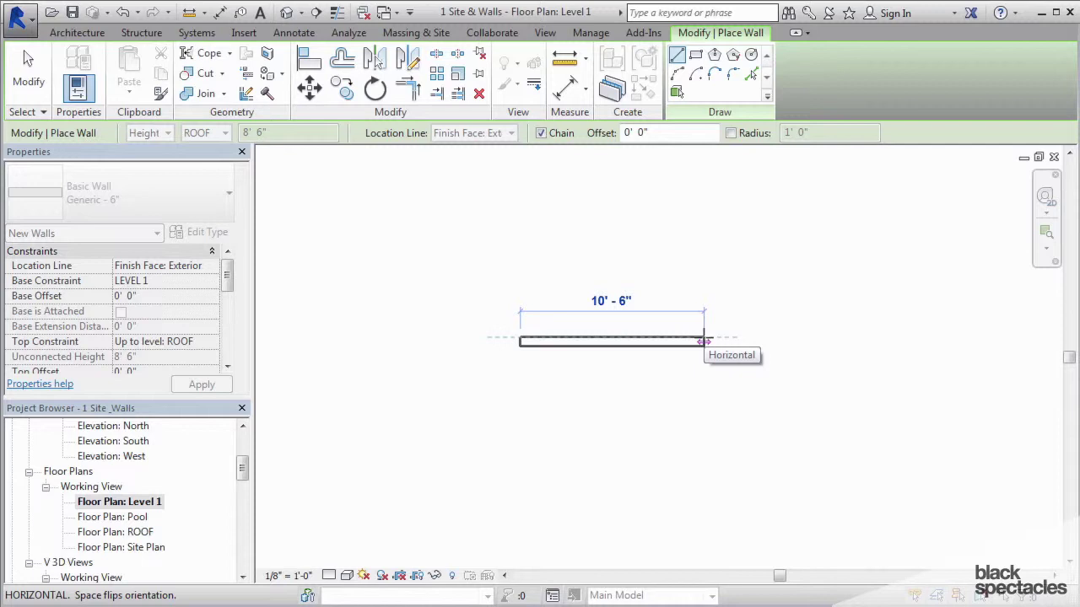
{"action": "key", "text": "space"}
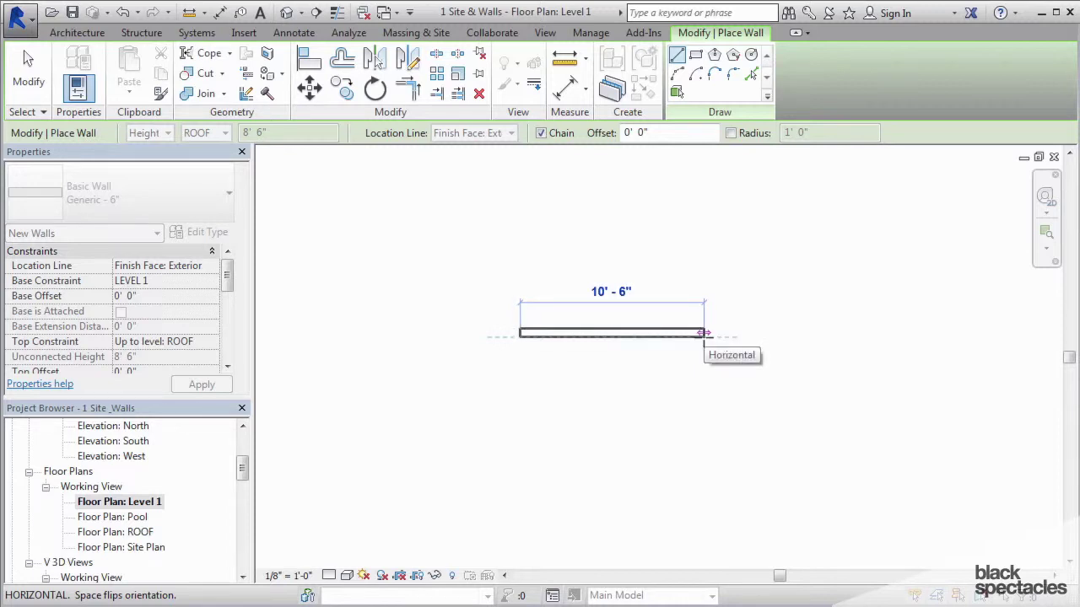
{"action": "left_click", "coordinate": [808, 333]}
{"action": "left_click", "coordinate": [916, 435]}
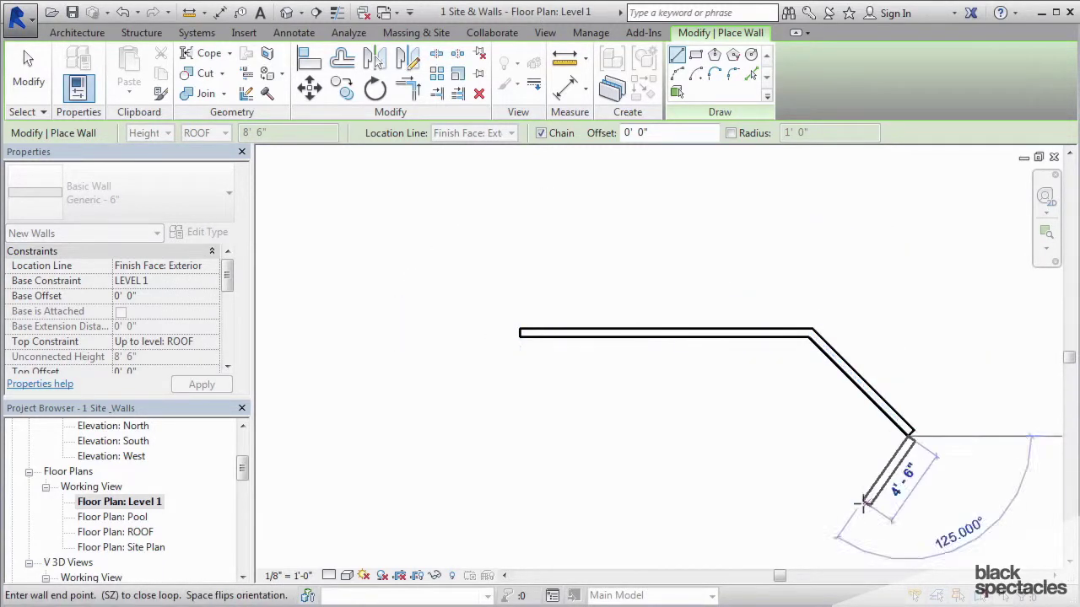
{"action": "left_click", "coordinate": [863, 505]}
{"action": "key", "text": "Escape"}
Exit wall drawing and select the top horizontal wall
{"action": "scroll", "coordinate": [767, 427], "scroll_direction": "down", "scroll_amount": 2}
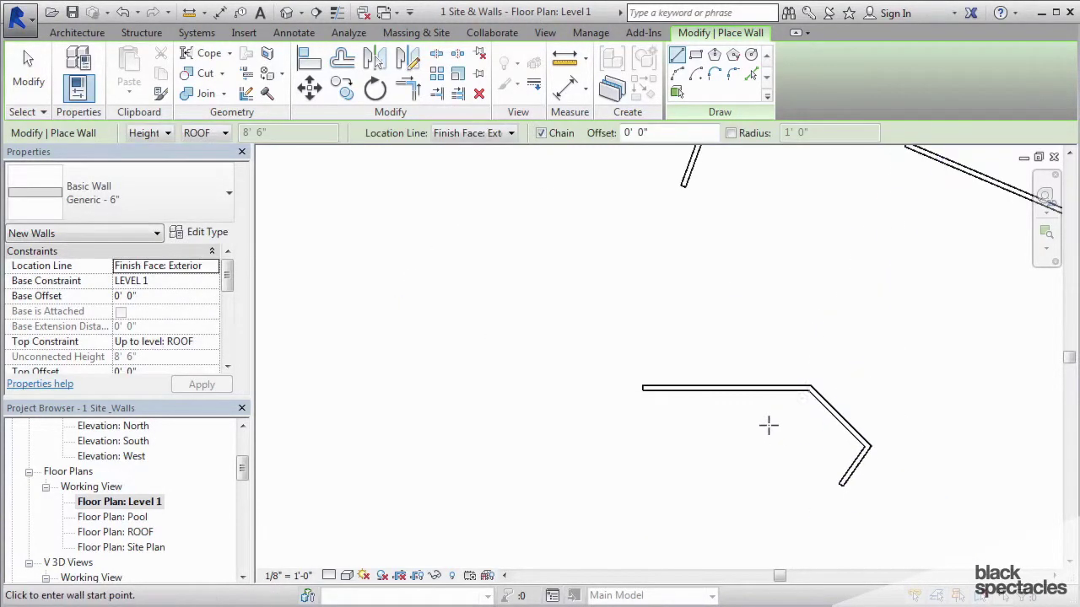
{"action": "key", "text": "Escape"}
{"action": "scroll", "coordinate": [742, 396], "scroll_direction": "up", "scroll_amount": 1}
{"action": "left_click", "coordinate": [736, 385]}
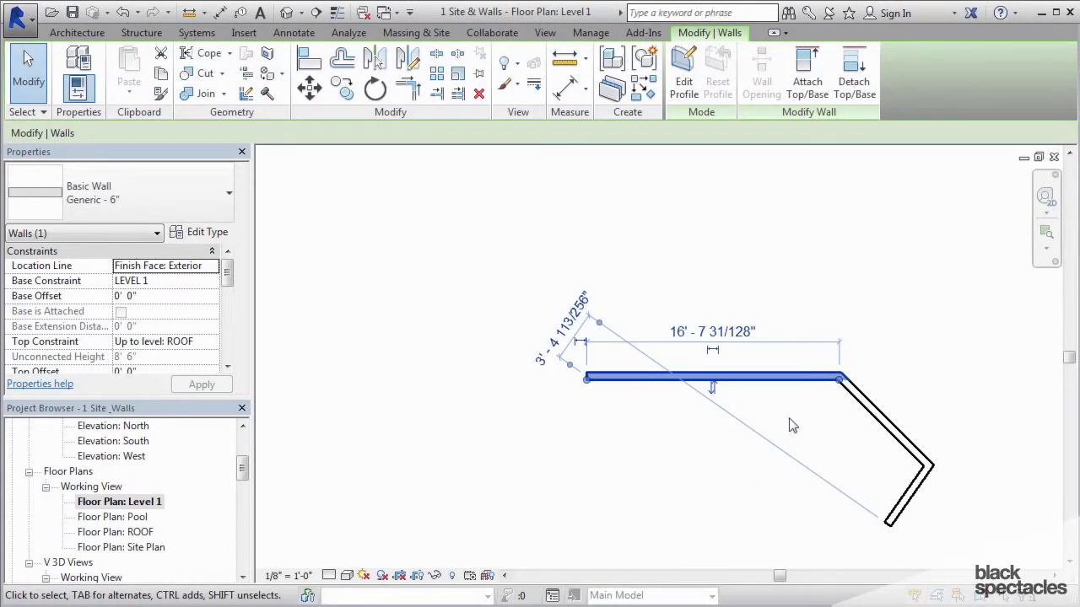
{"action": "scroll", "coordinate": [736, 422], "scroll_direction": "up", "scroll_amount": 1}
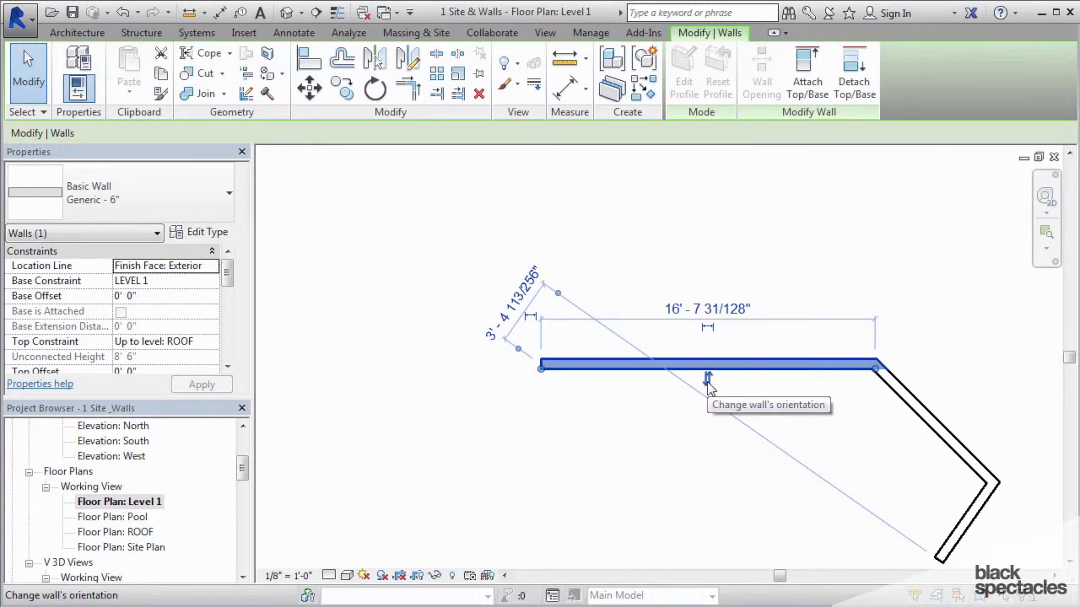
{"action": "left_click", "coordinate": [708, 379]}
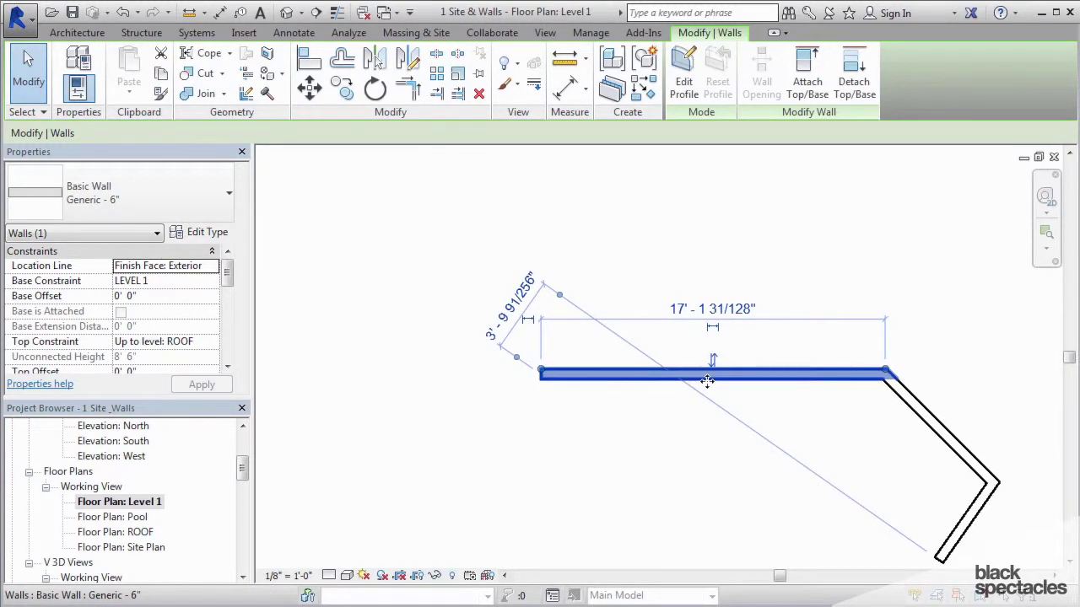
{"action": "left_click", "coordinate": [711, 371]}
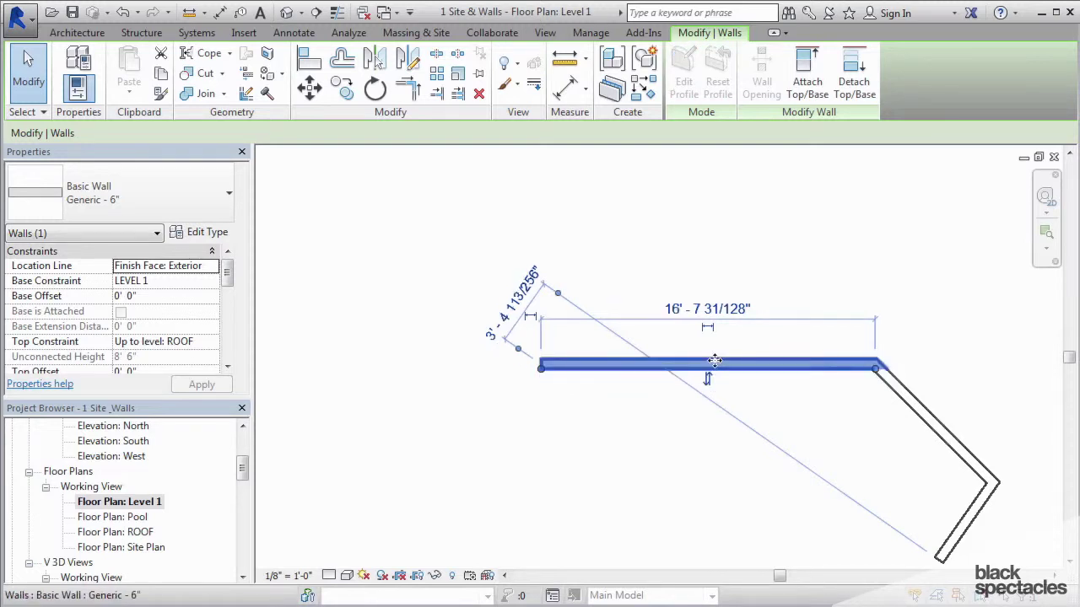
{"action": "left_click", "coordinate": [803, 424]}
{"action": "scroll", "coordinate": [622, 384], "scroll_direction": "down", "scroll_amount": 2}
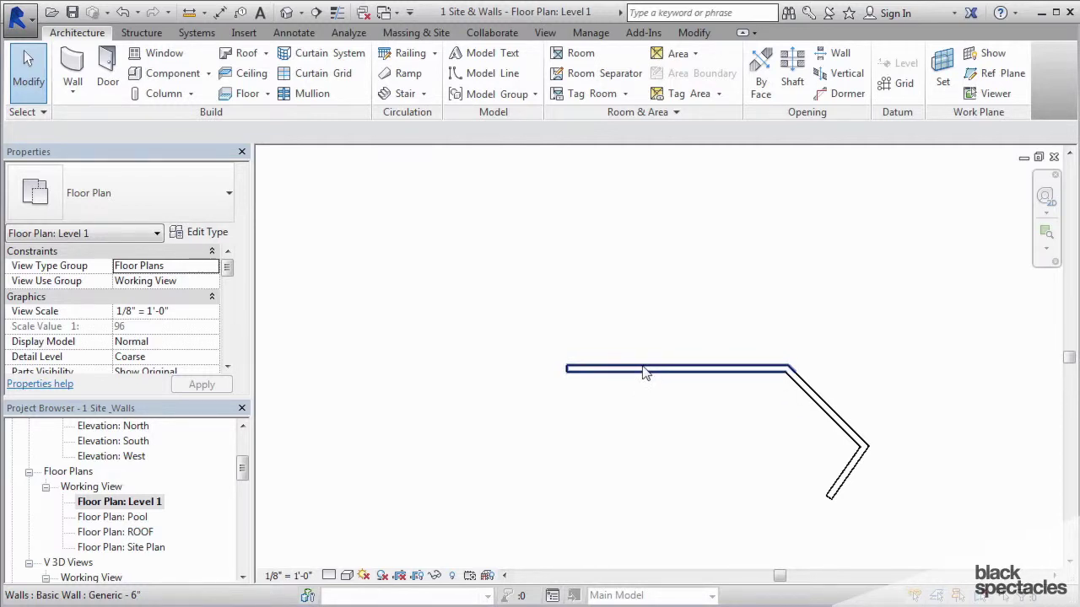
Select the whole three-wall chain with Tab and flip its orientation with Space
{"action": "key", "text": "Tab"}
{"action": "key", "text": "Tab"}
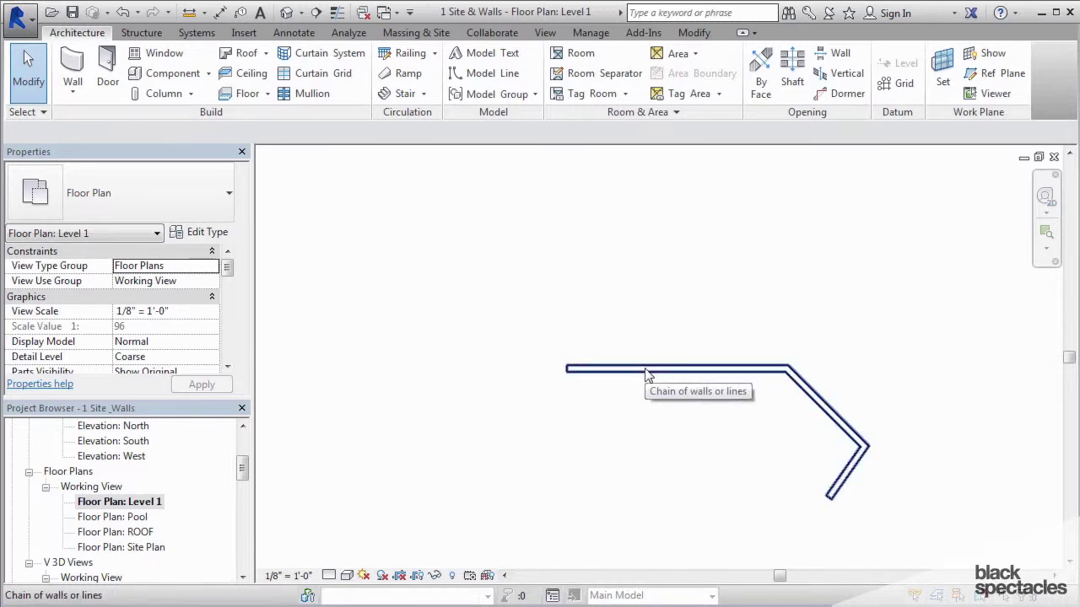
{"action": "left_click", "coordinate": [648, 376]}
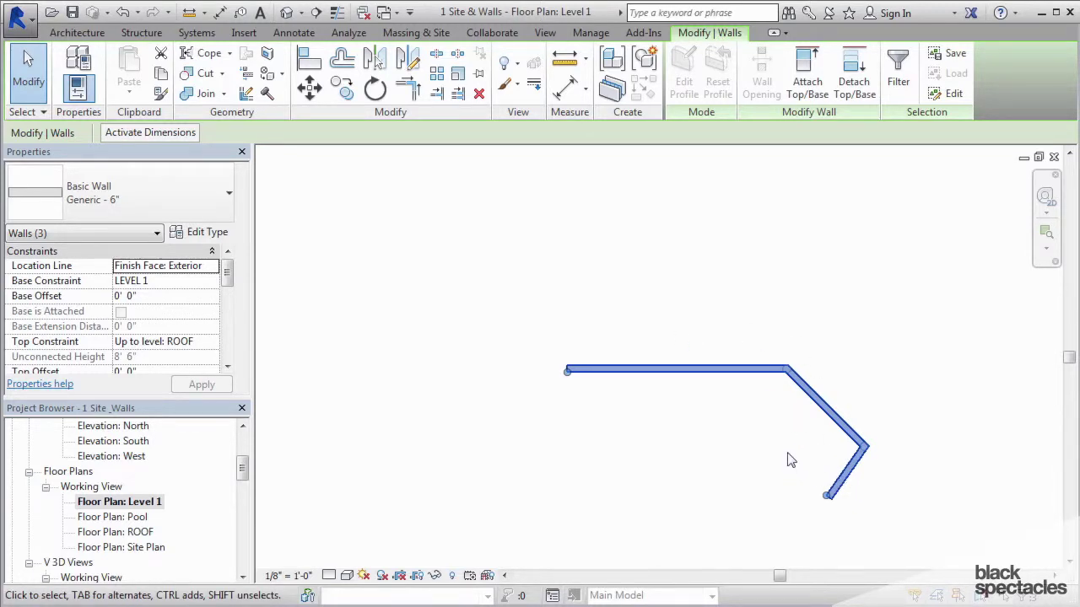
{"action": "key", "text": "space"}
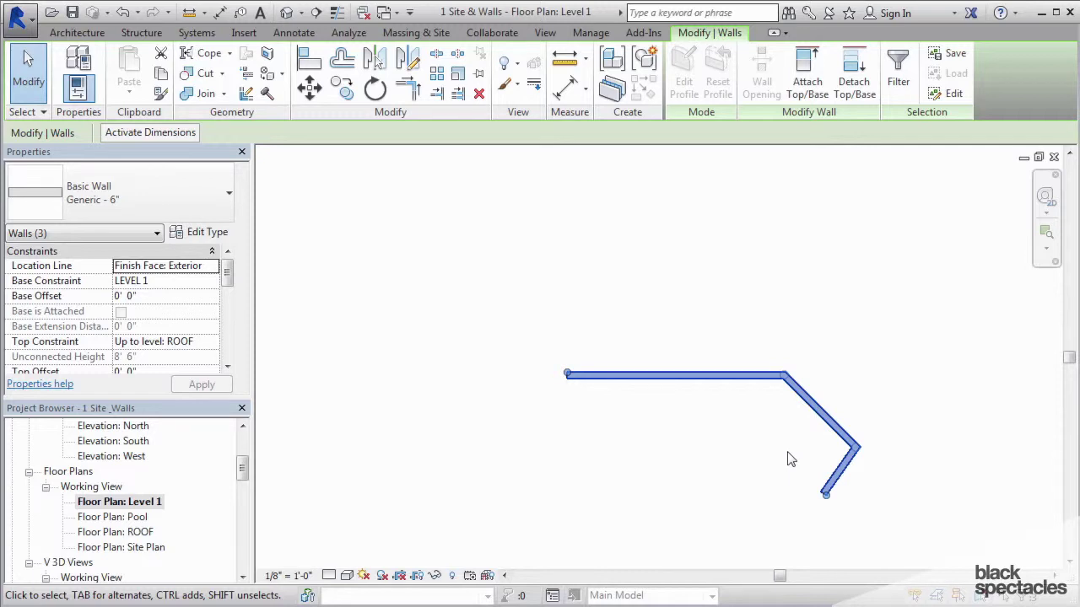
{"action": "left_click", "coordinate": [882, 373]}
{"action": "scroll", "coordinate": [873, 380], "scroll_direction": "down", "scroll_amount": 3}
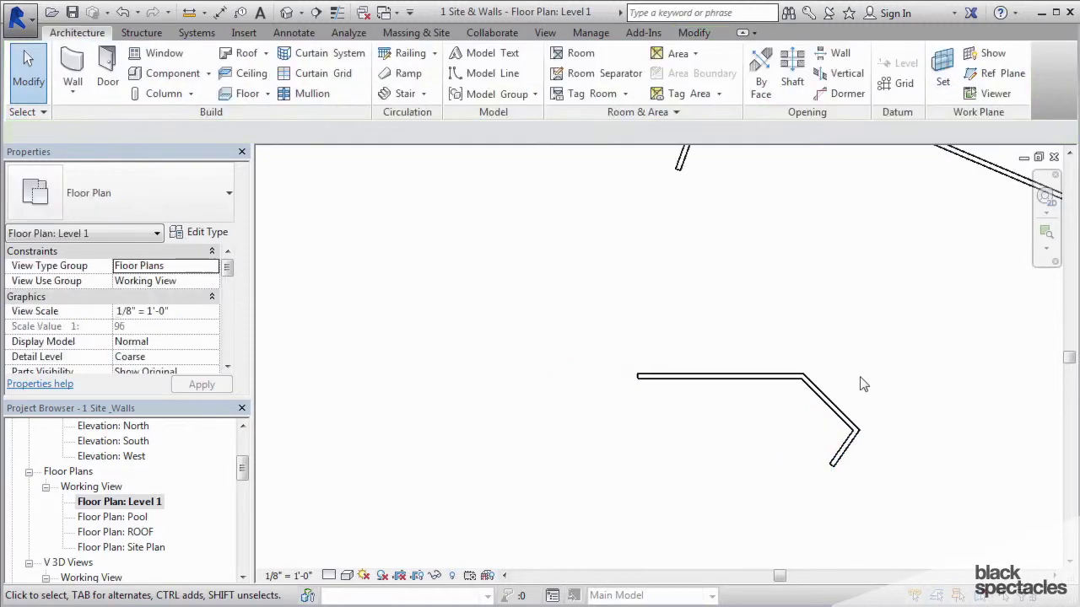
{"action": "scroll", "coordinate": [889, 384], "scroll_direction": "down", "scroll_amount": 1}
{"action": "middle_click_drag", "start_coordinate": [886, 378], "coordinate": [713, 384]}
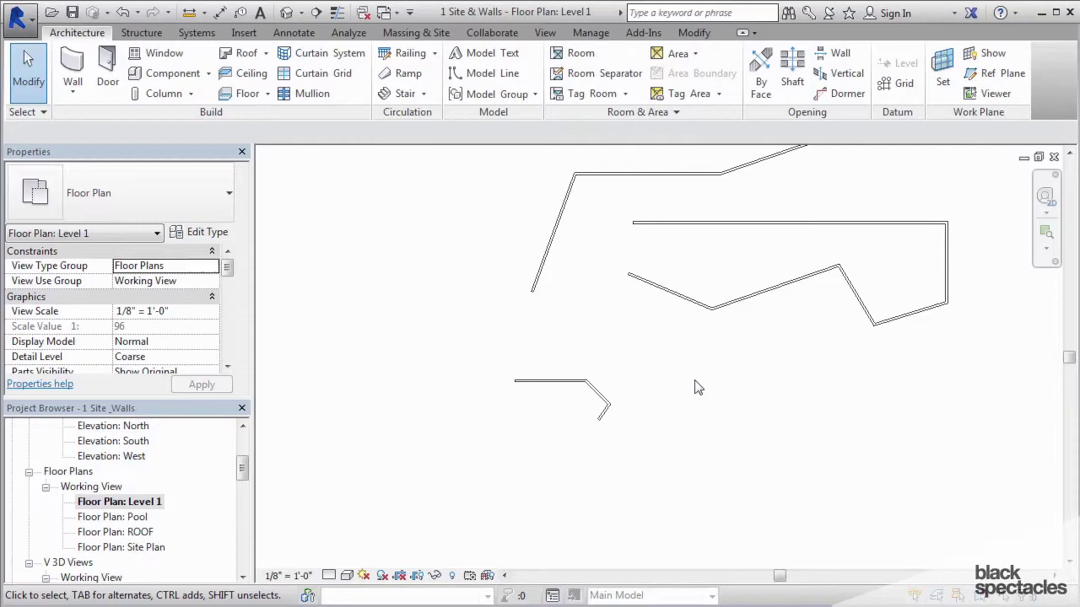